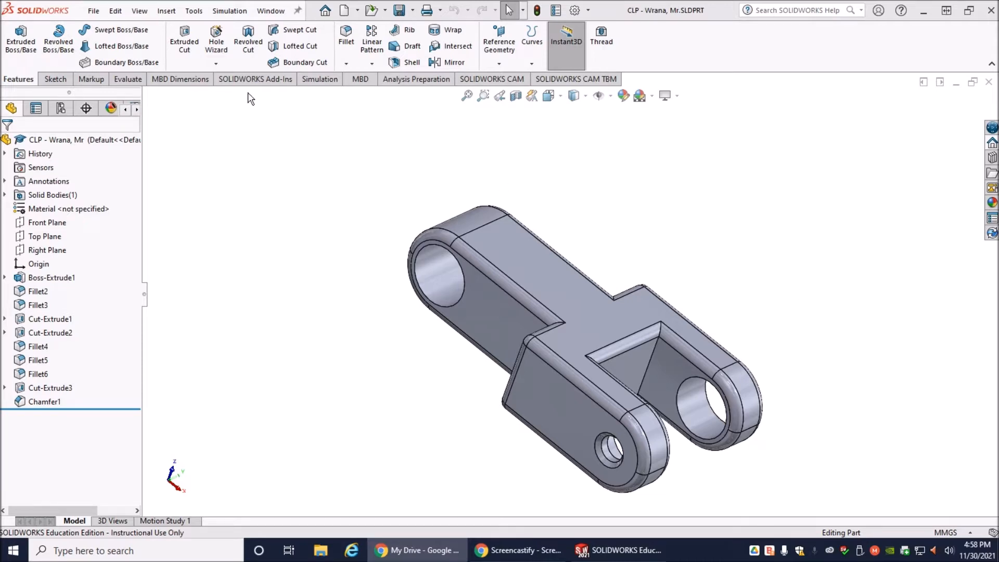
Open the existing CLP3PP drawing of the chain link part from the 08 Chain Link Project folder
click(93, 11)
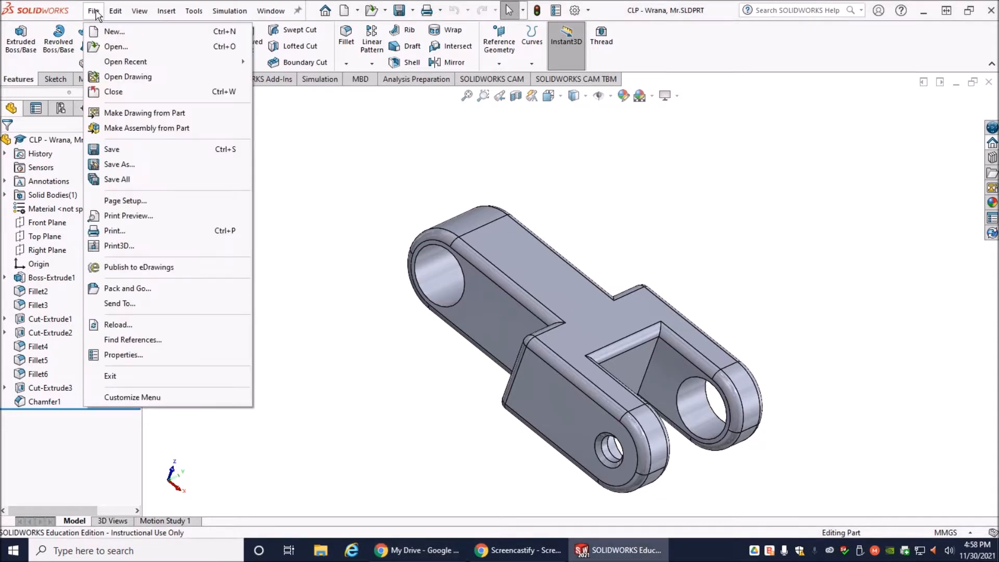
click(118, 78)
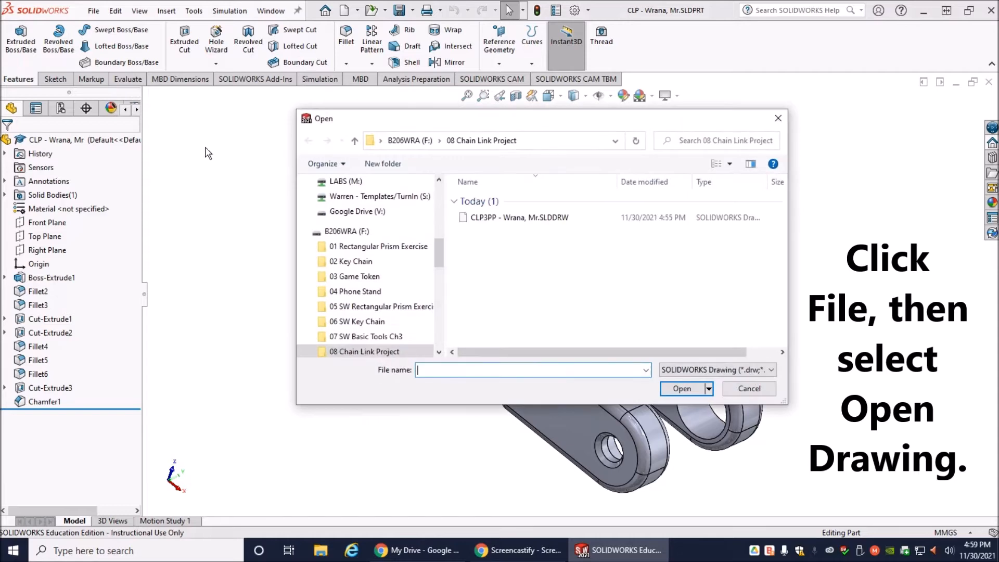
click(507, 219)
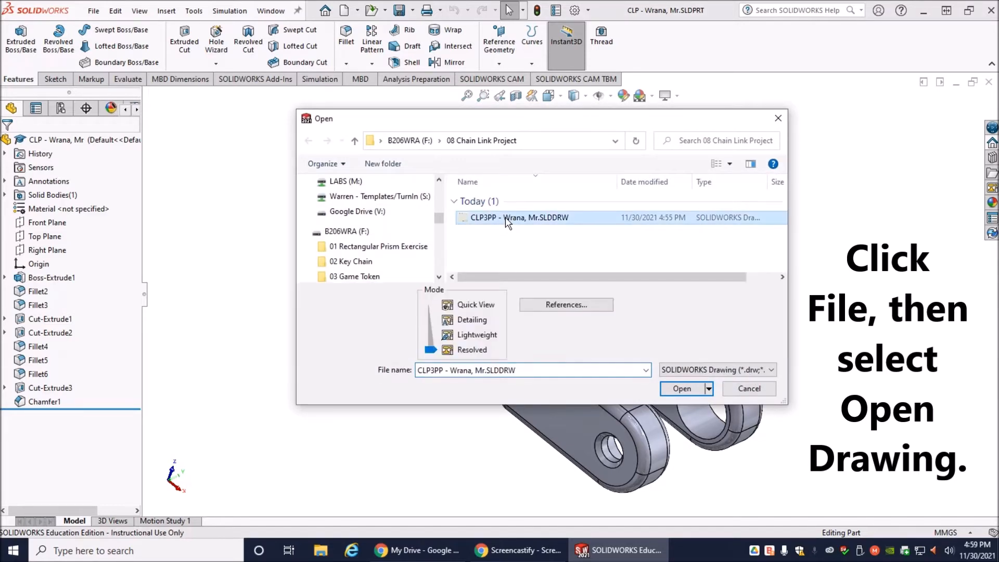
click(682, 389)
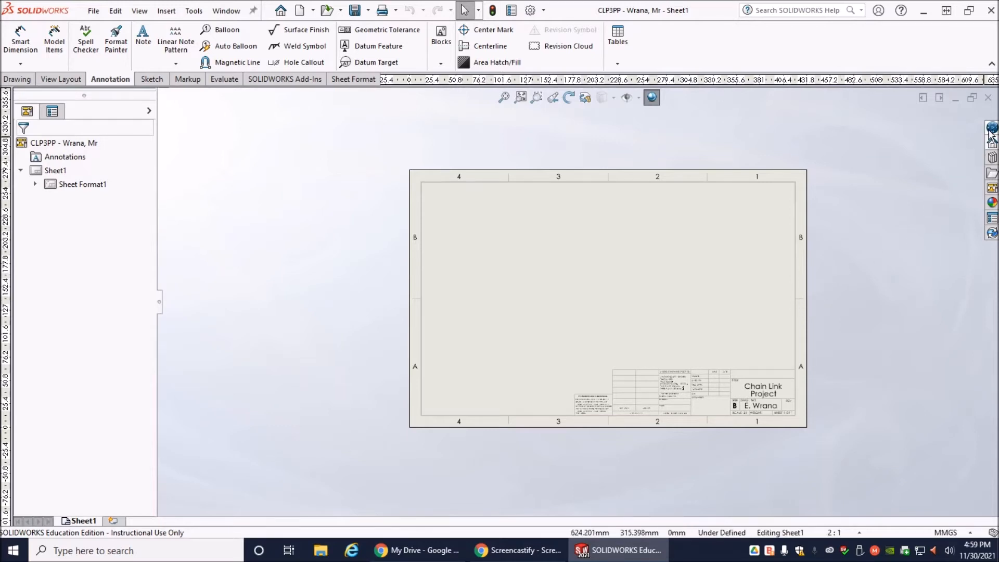
Show the View Palette for the CLP part and refresh its available drawing views
click(992, 192)
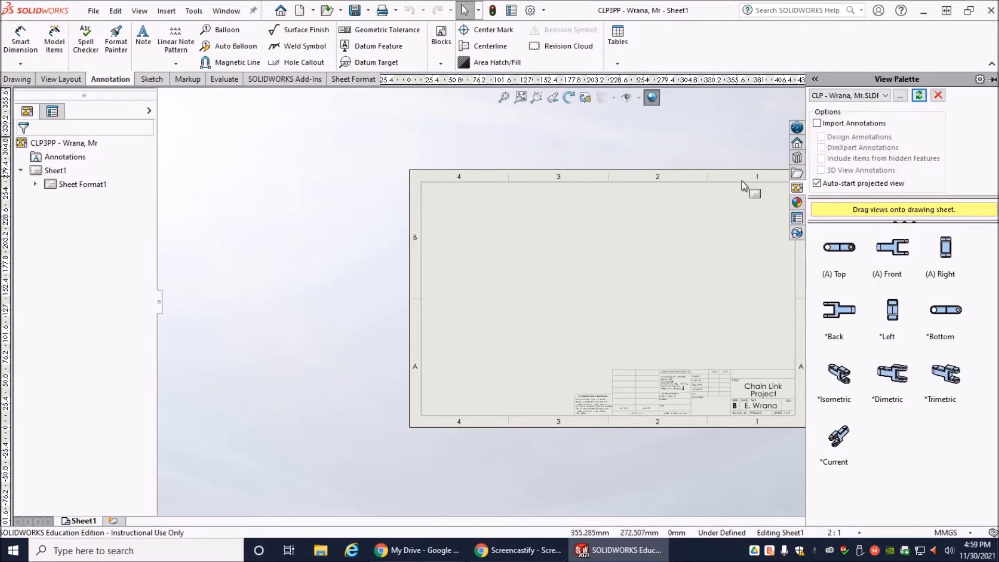
scroll(739, 211, down, 3)
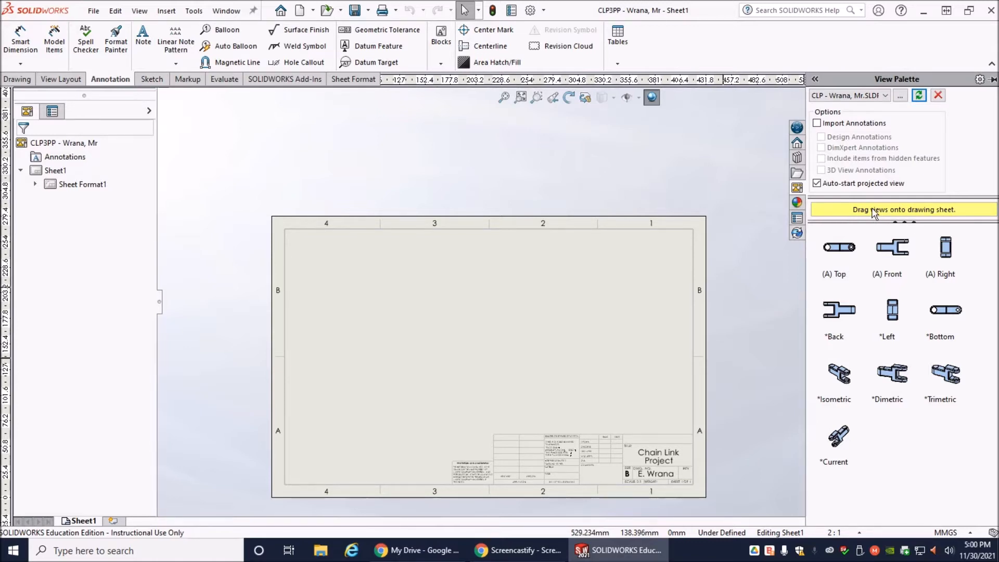
click(919, 94)
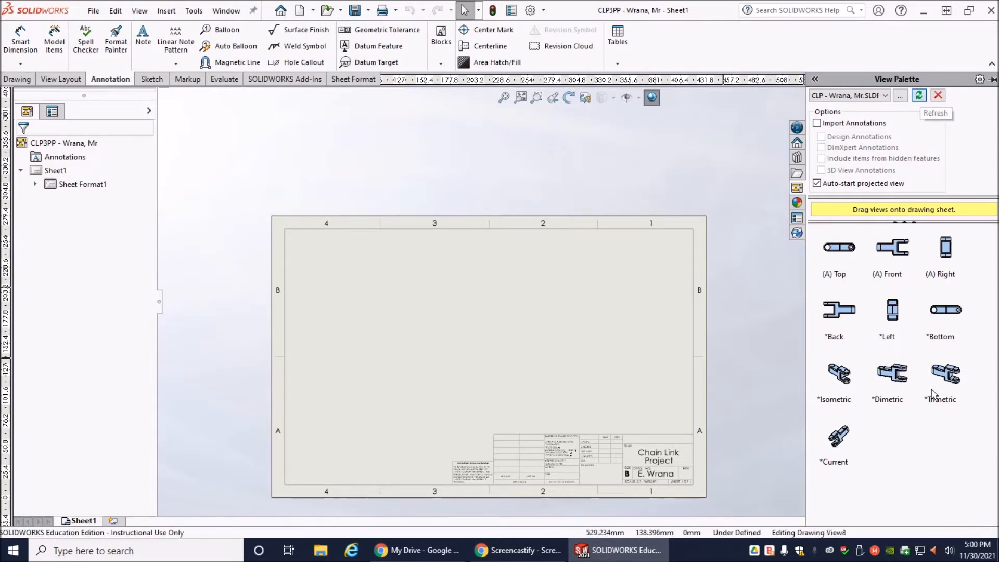
scroll(732, 414, down, 2)
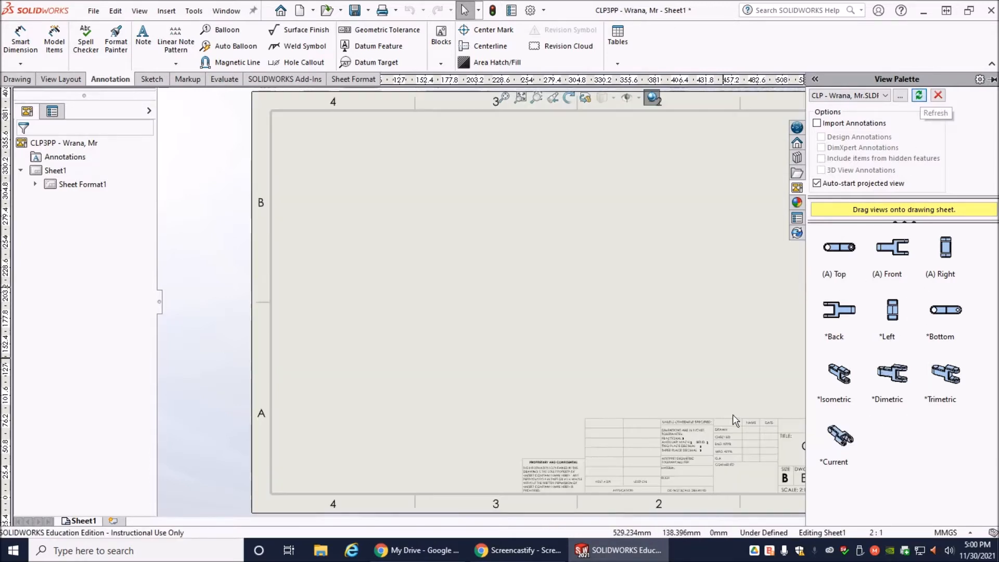
scroll(704, 370, up, 4)
scroll(669, 345, down, 4)
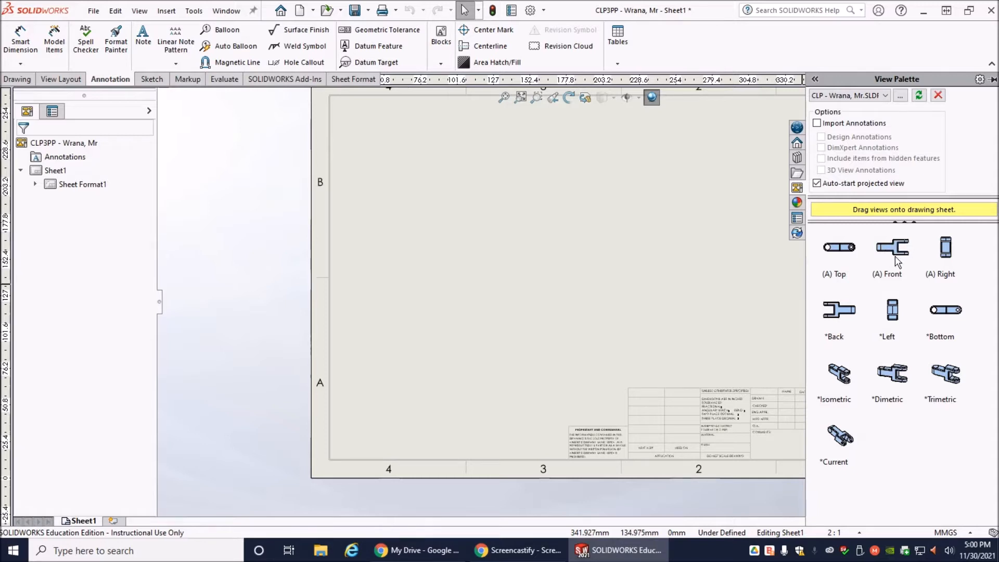
drag(896, 280, 648, 294)
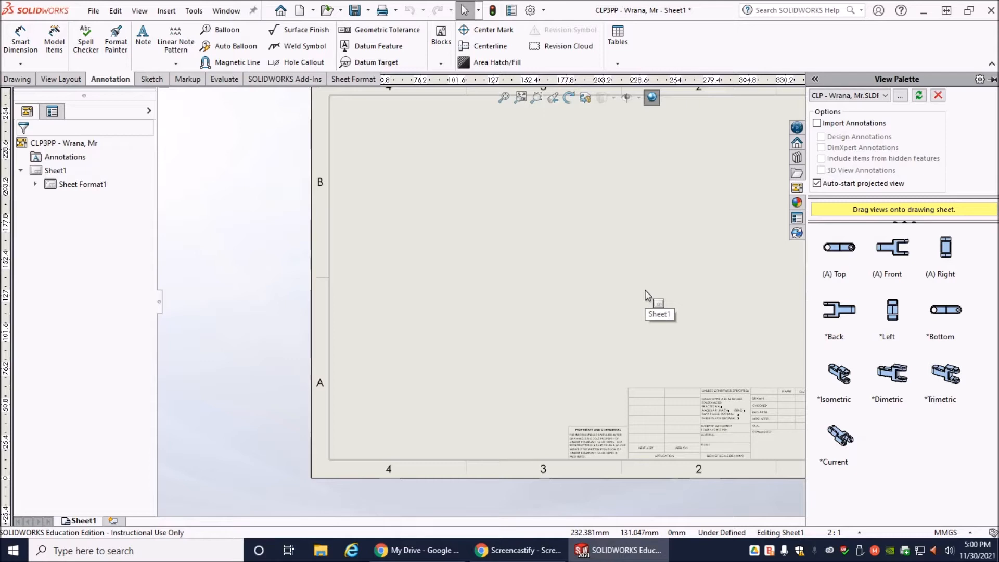
drag(647, 289, 904, 246)
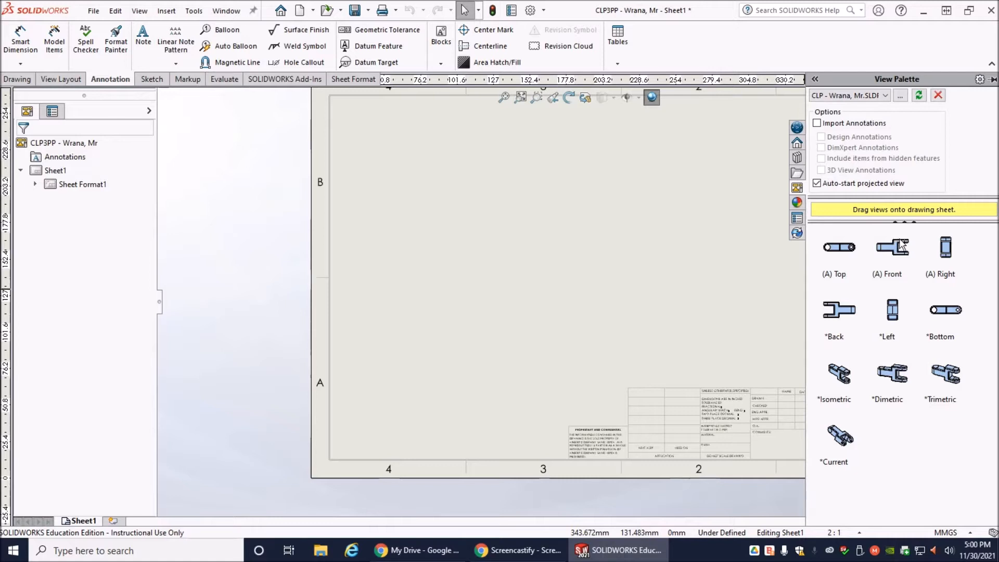
drag(909, 246, 883, 250)
Place the part's (A) Front view in the lower left area of the drawing sheet
scroll(758, 296, up, 1)
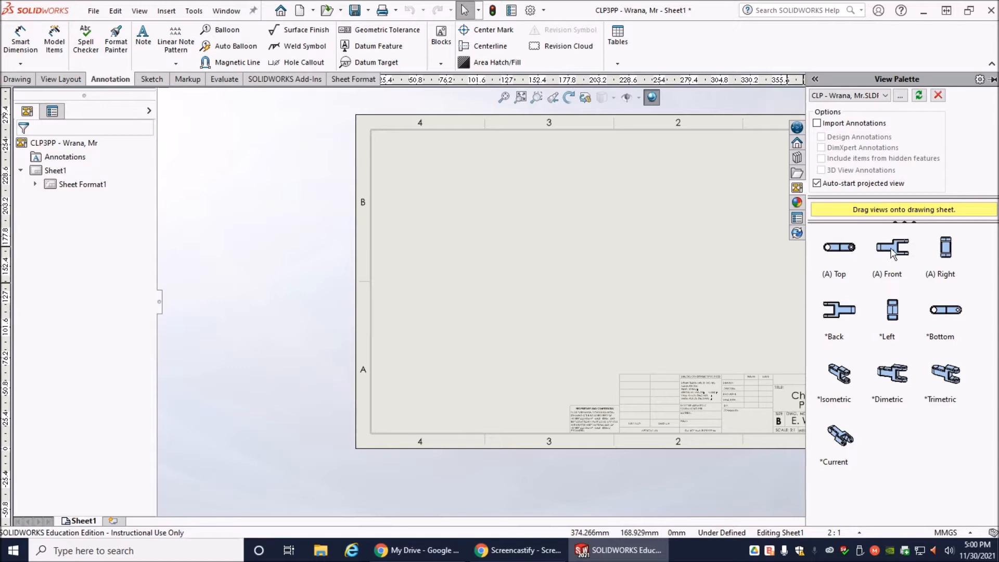
scroll(759, 246, up, 3)
scroll(737, 261, down, 4)
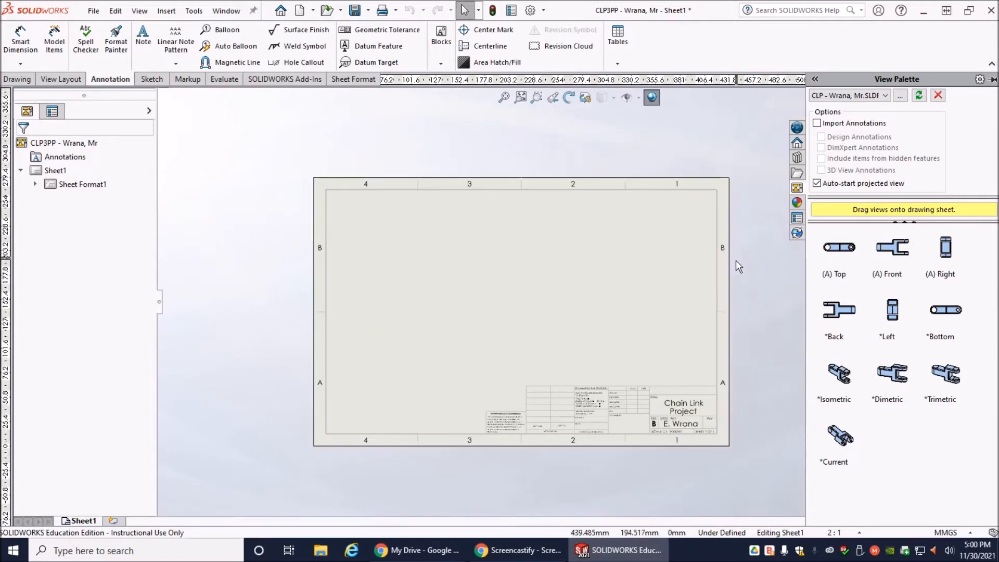
scroll(592, 318, down, 1)
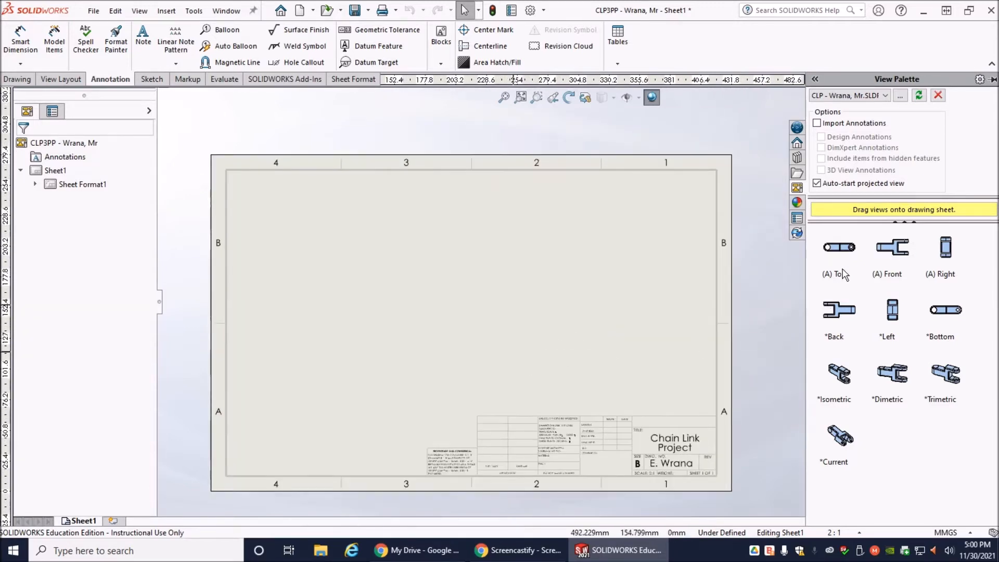
drag(889, 247, 338, 350)
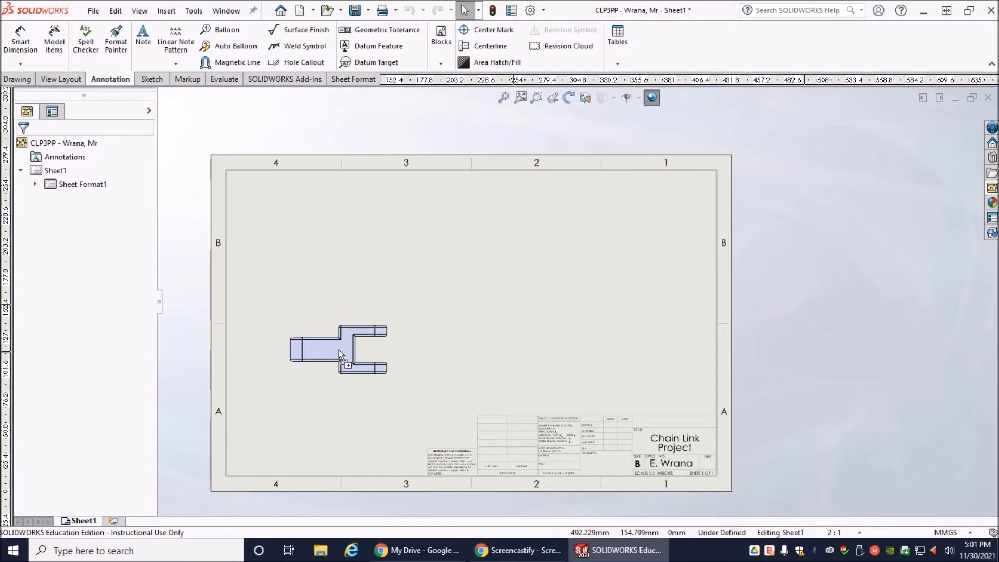
click(338, 349)
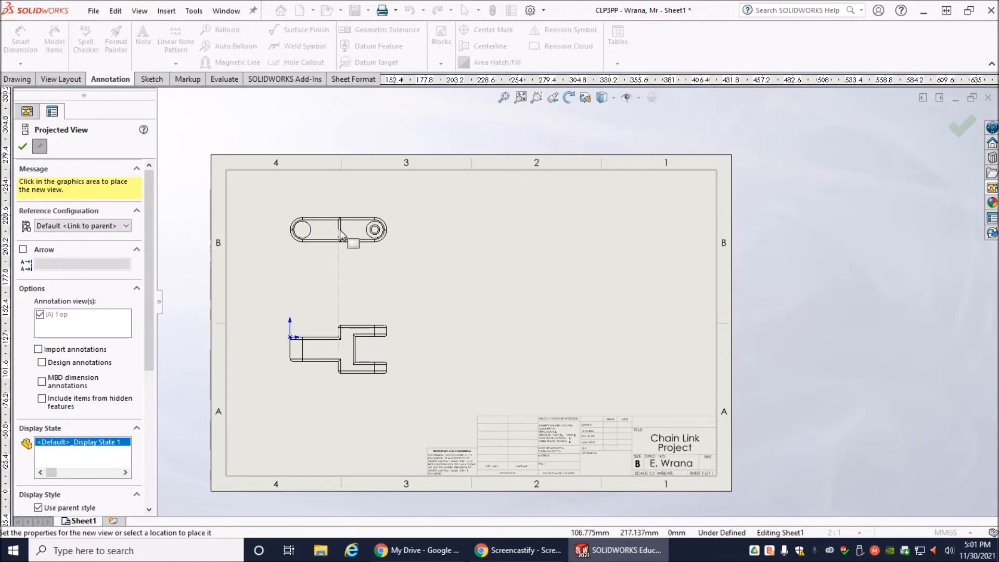
Project a top view above the front view and a right view beside it, and finish placing projected views
click(344, 235)
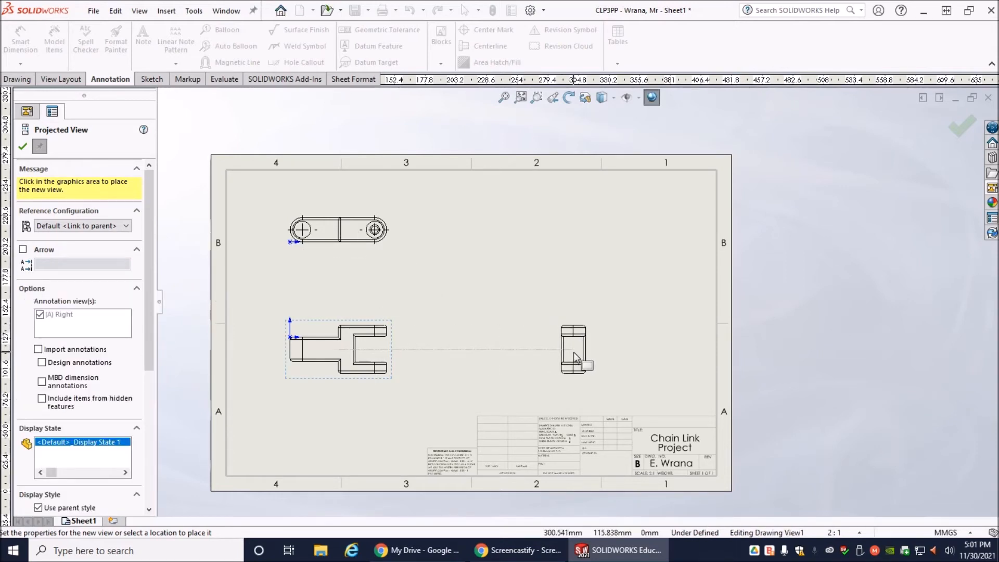
click(574, 356)
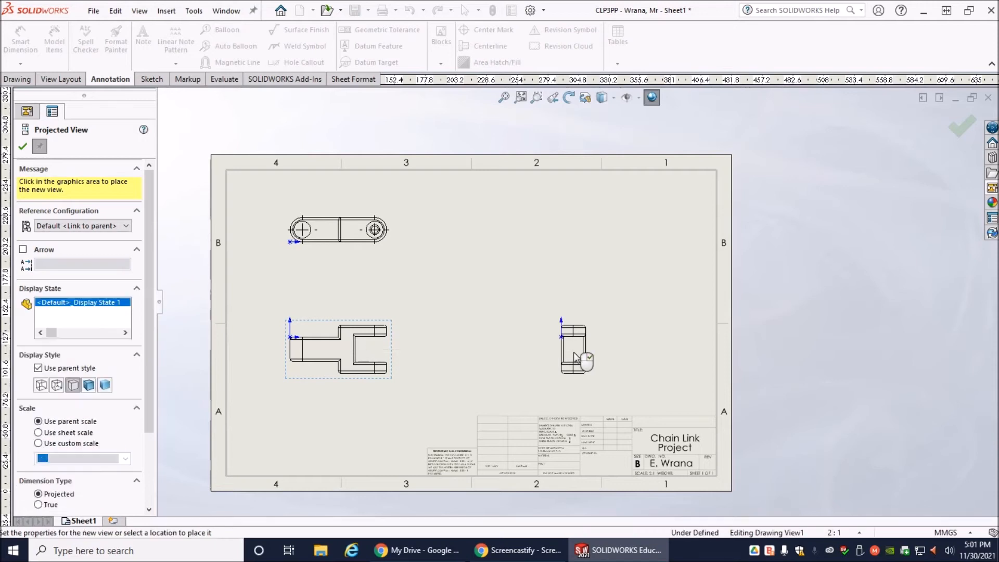
click(266, 347)
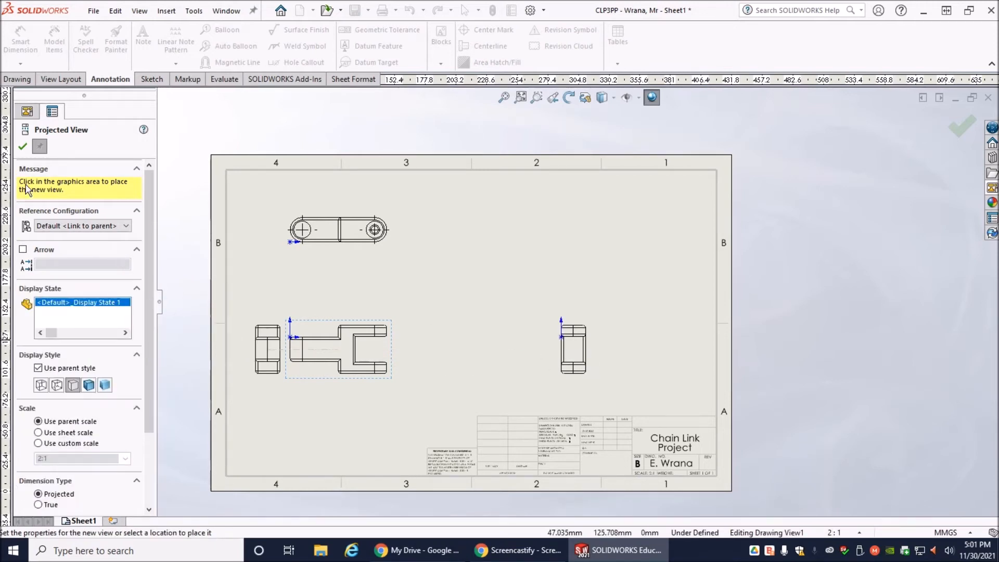
click(23, 146)
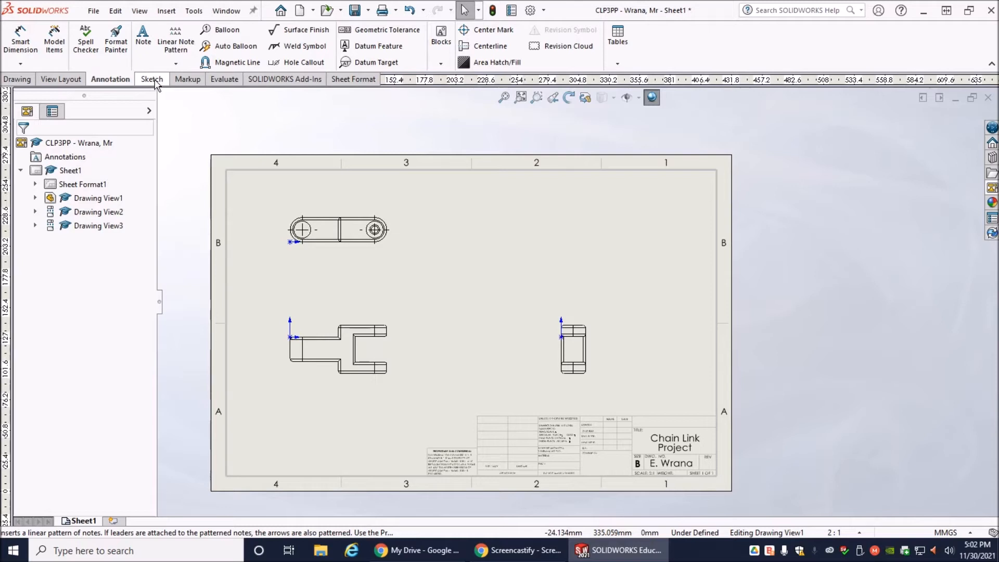
Dimension the vertical offset between the upper edges of the fork and the shank, placing it left of the front view
click(154, 81)
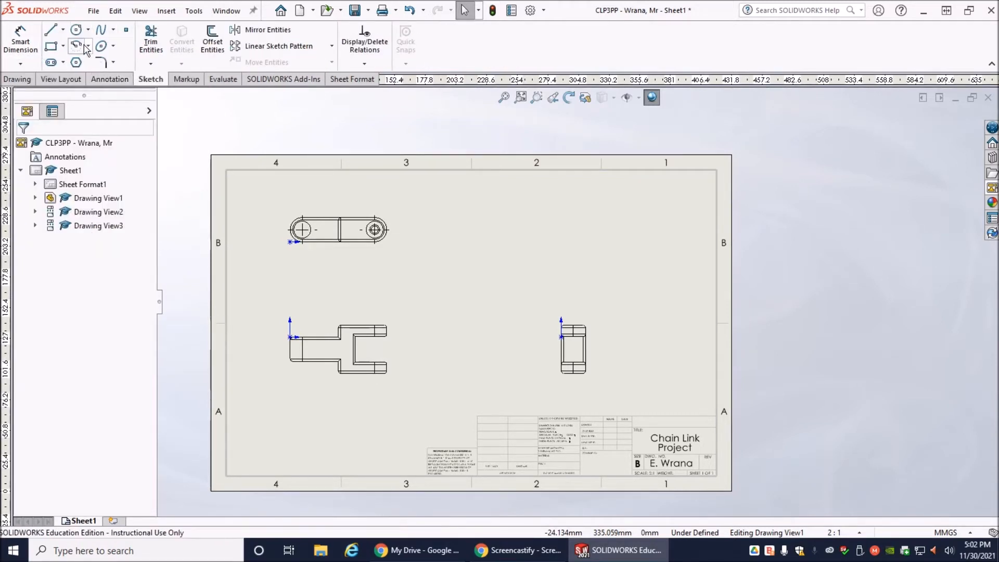
click(110, 79)
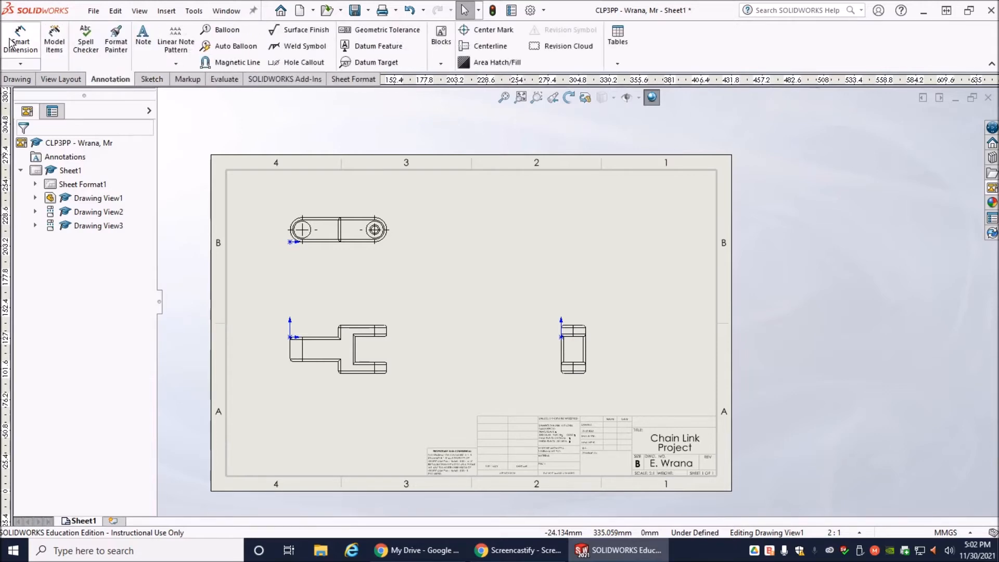
scroll(305, 392, down, 2)
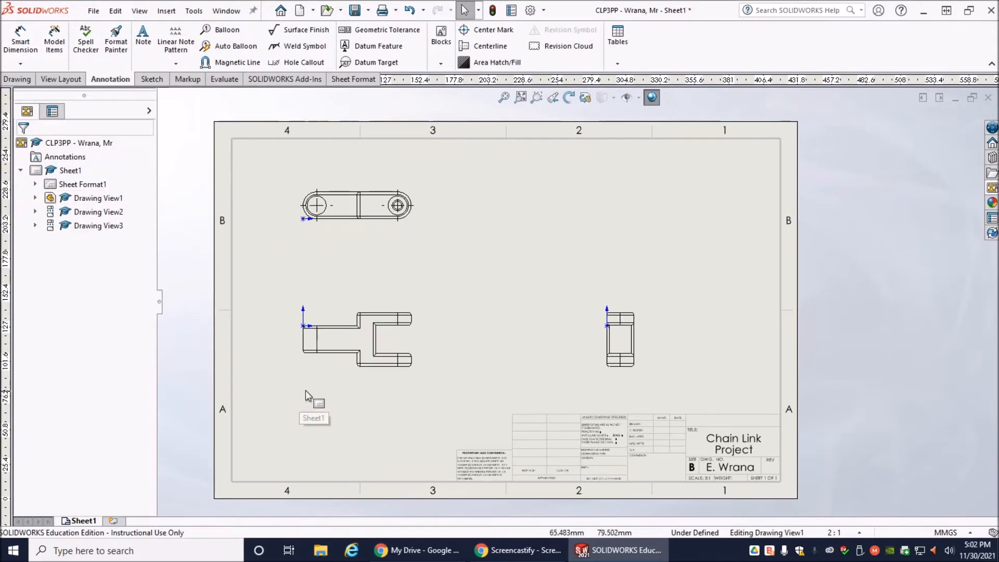
scroll(334, 385, down, 3)
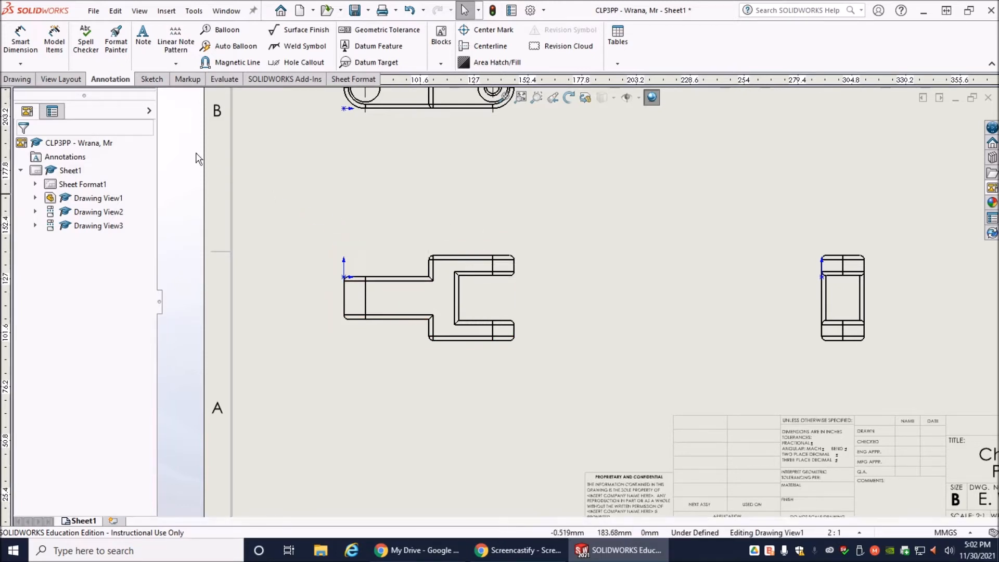
click(22, 41)
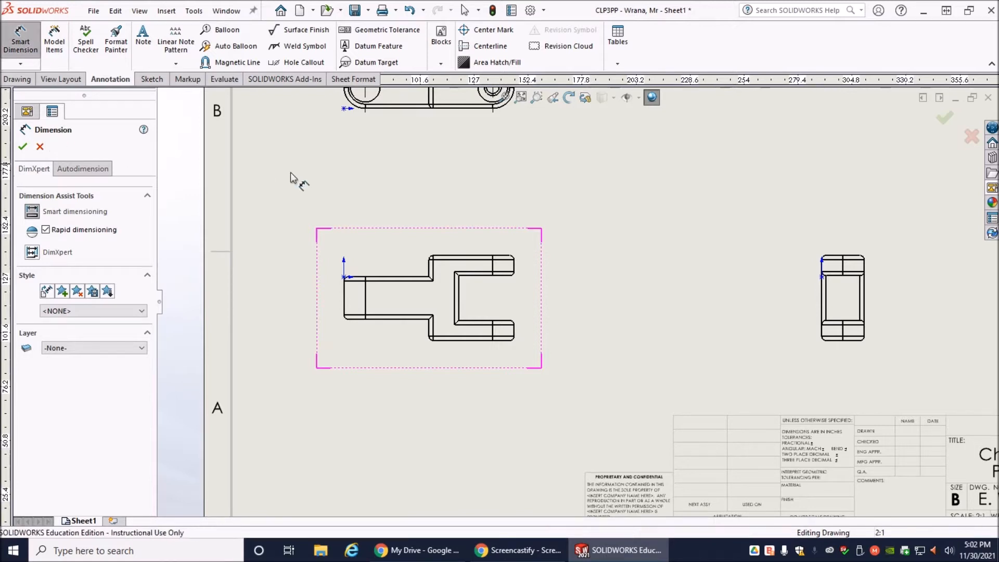
click(448, 257)
click(395, 277)
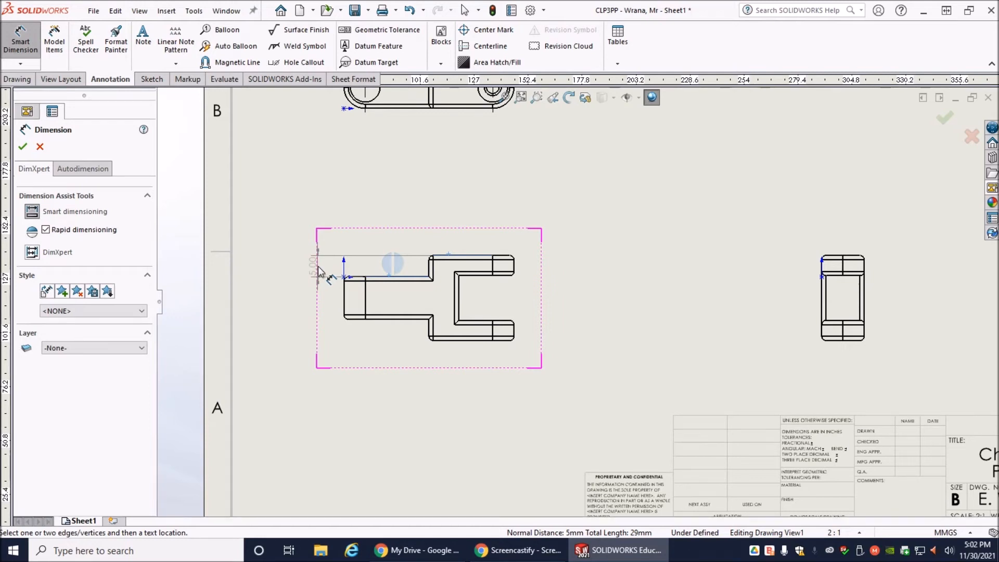
click(319, 270)
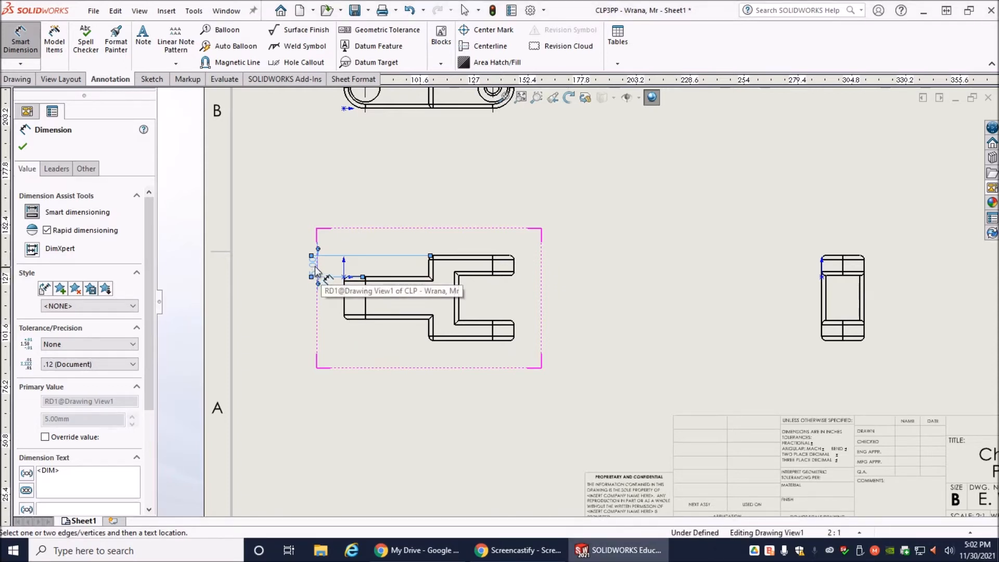
Give the vertical offset dimension a custom text position with horizontal text breaking the dimension line
scroll(316, 270, down, 3)
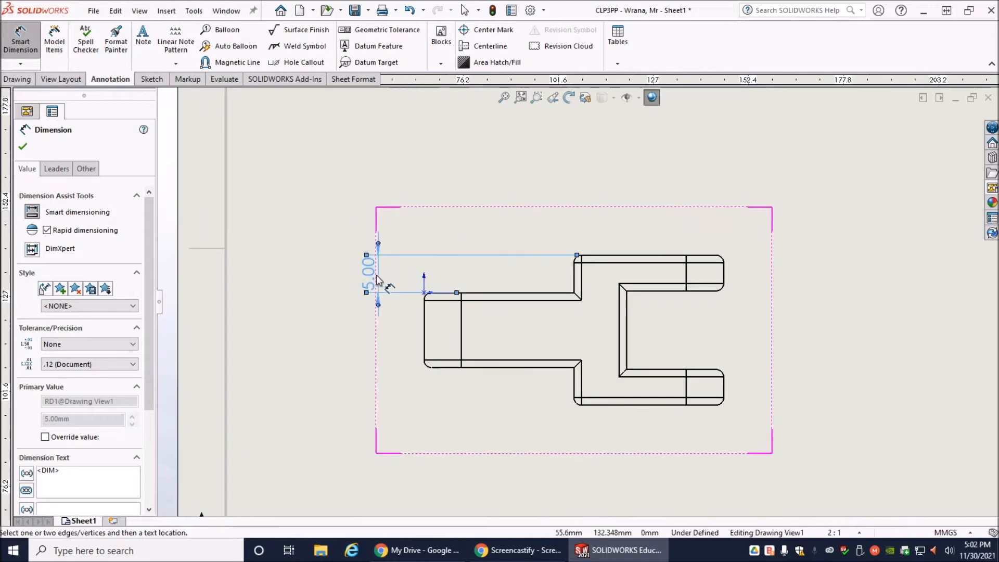
scroll(376, 276, down, 1)
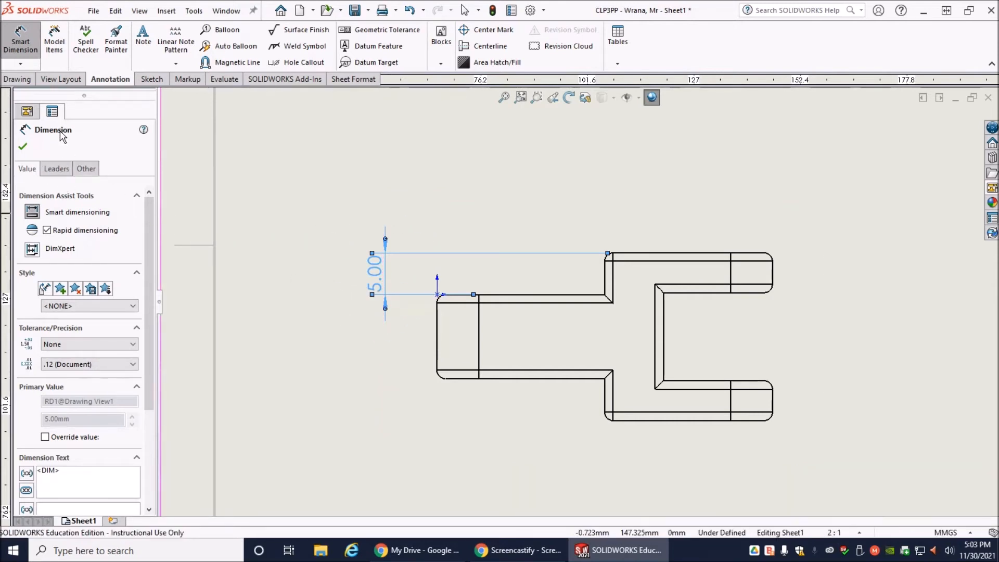
click(56, 171)
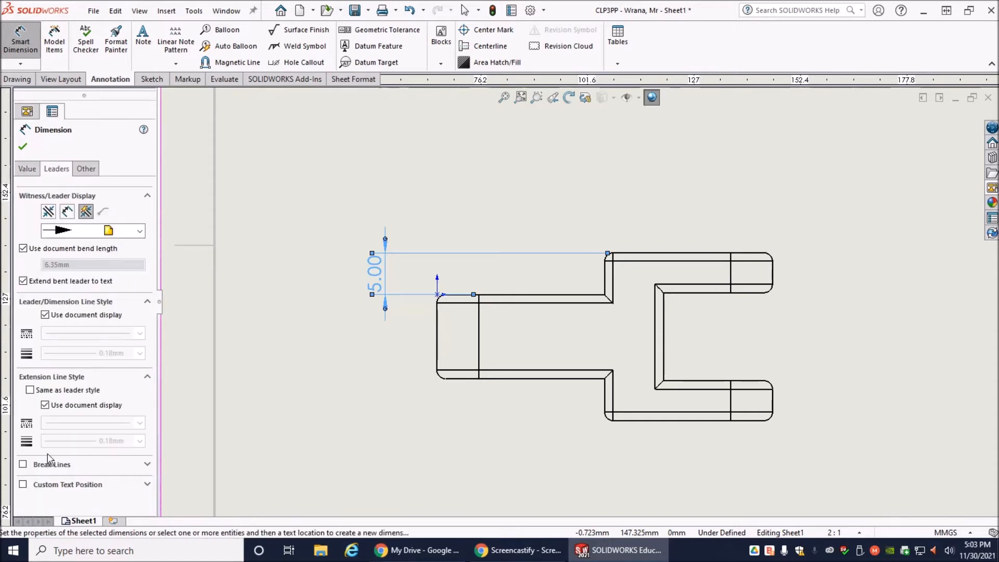
click(24, 485)
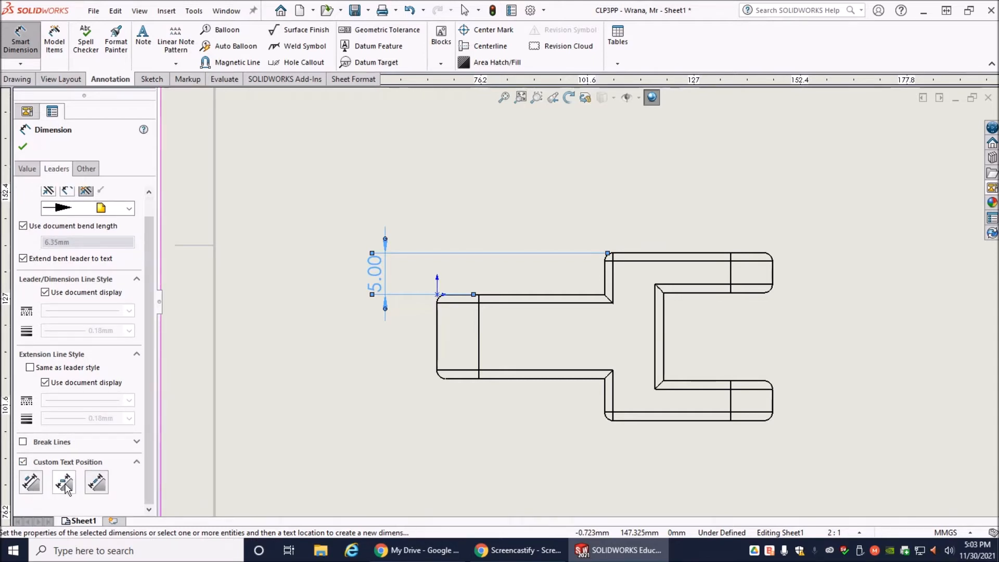
click(65, 484)
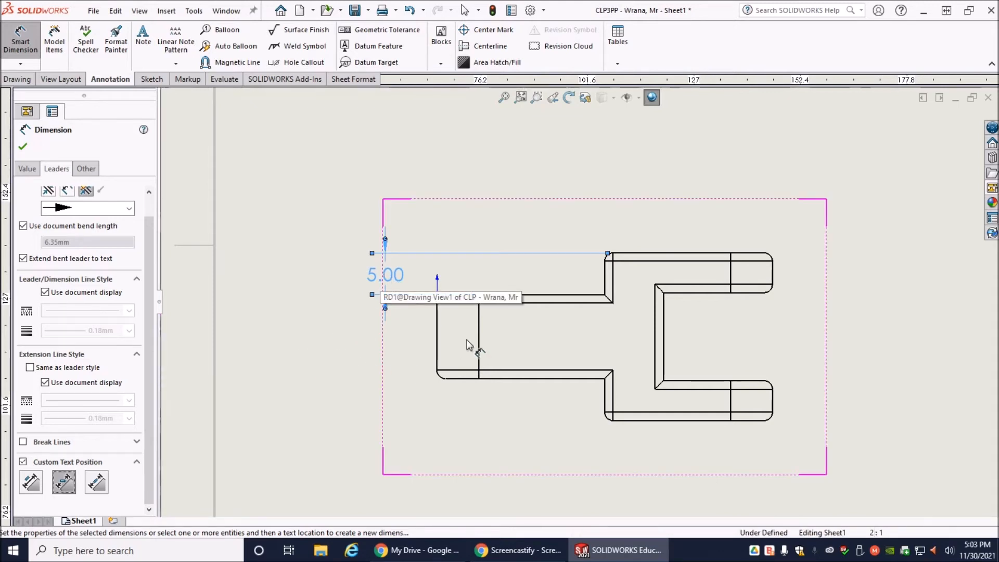
Dimension the shank's width between its upper and lower outer edges, placing it left of the front view
click(524, 296)
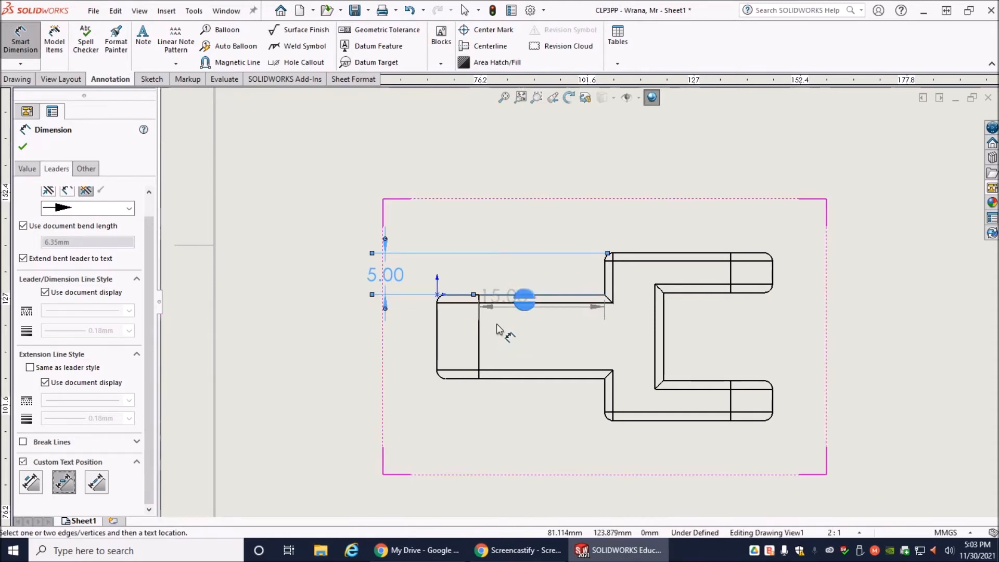
click(509, 379)
click(372, 337)
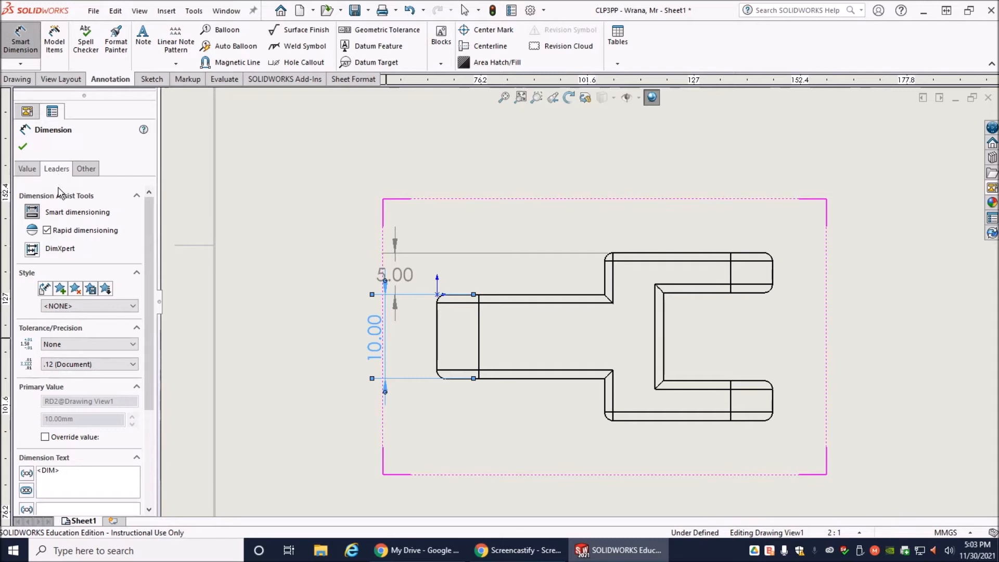
Give the shank width dimension horizontal text breaking its dimension line, and align it with the upper offset dimension
click(56, 168)
click(23, 485)
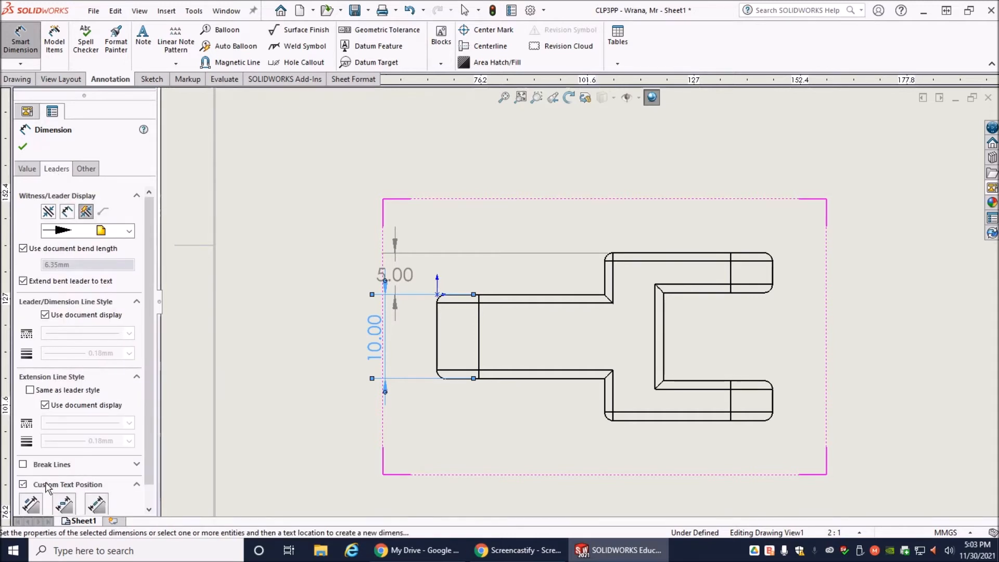
click(65, 504)
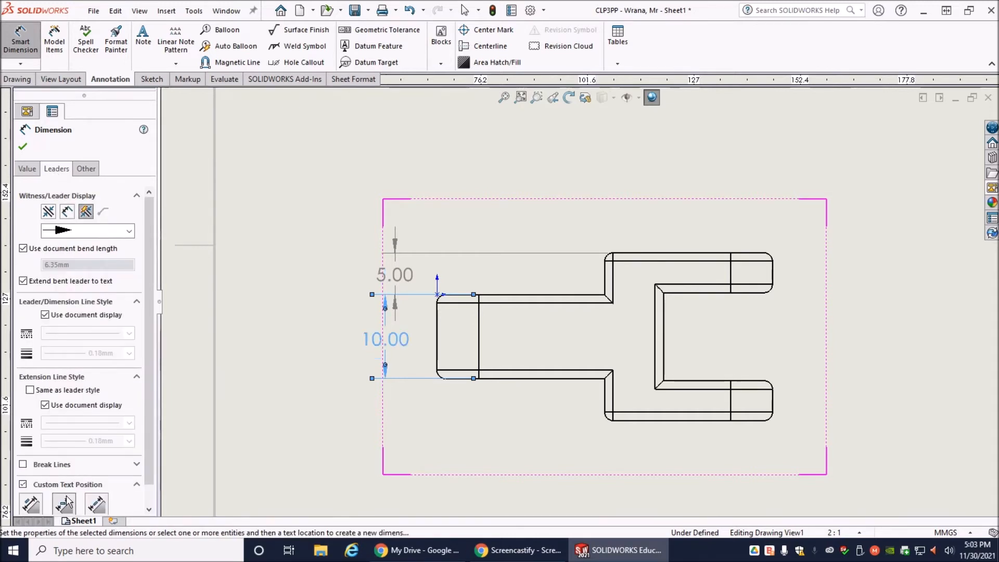
click(397, 307)
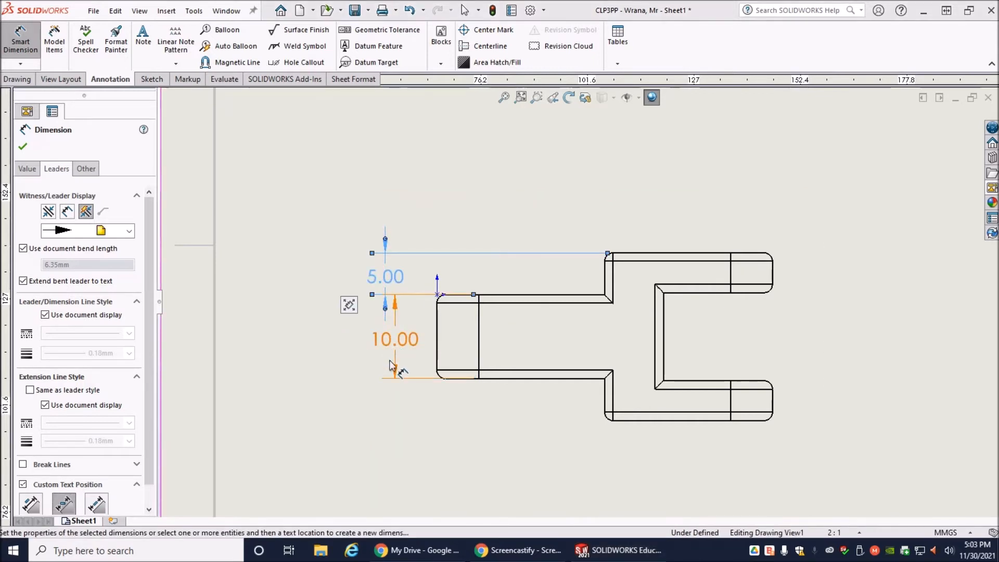
click(395, 370)
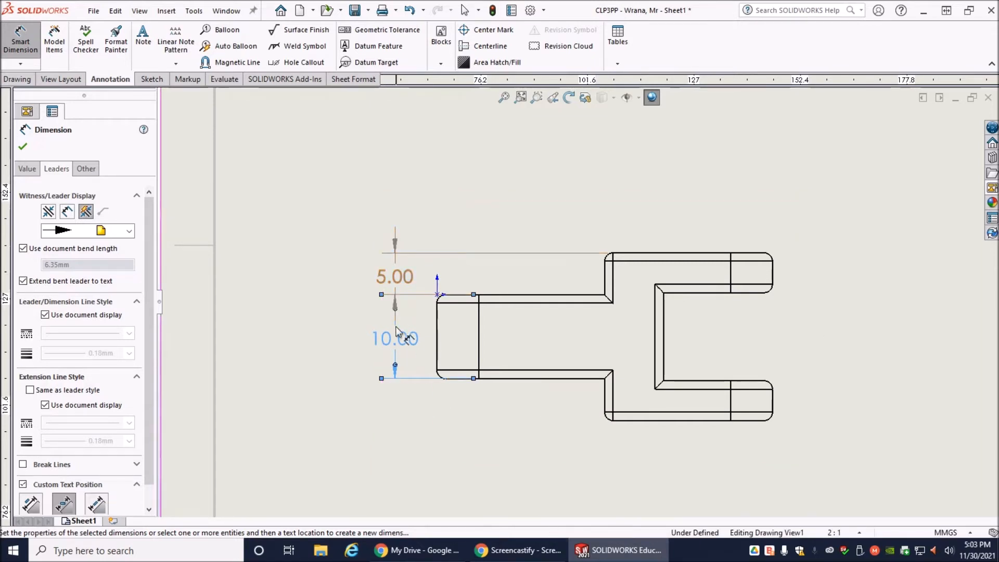
Dimension the vertical offset between the lower edges of shank and fork, in line below the shank width, with horizontal text breaking the dimension line
click(531, 378)
click(637, 419)
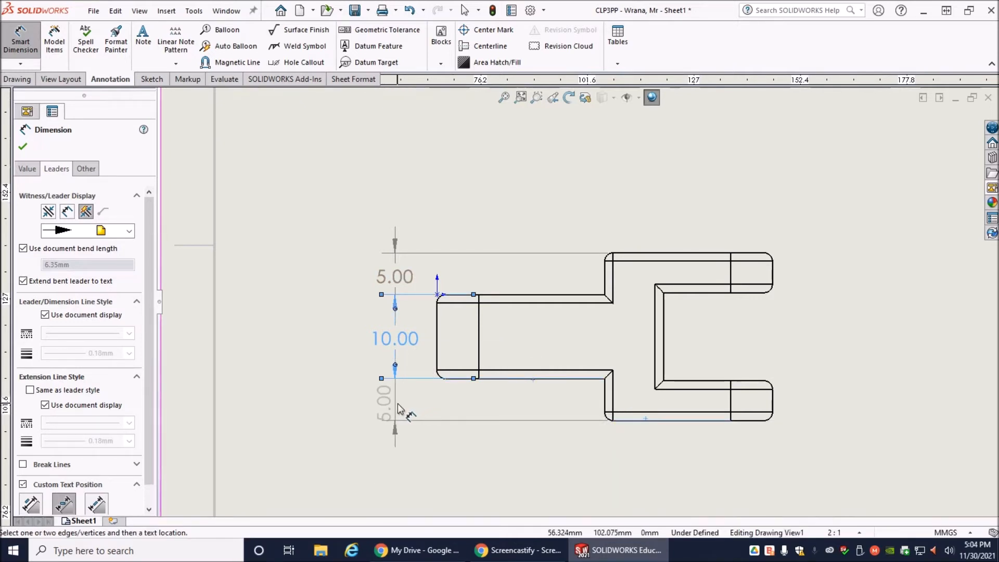
click(397, 403)
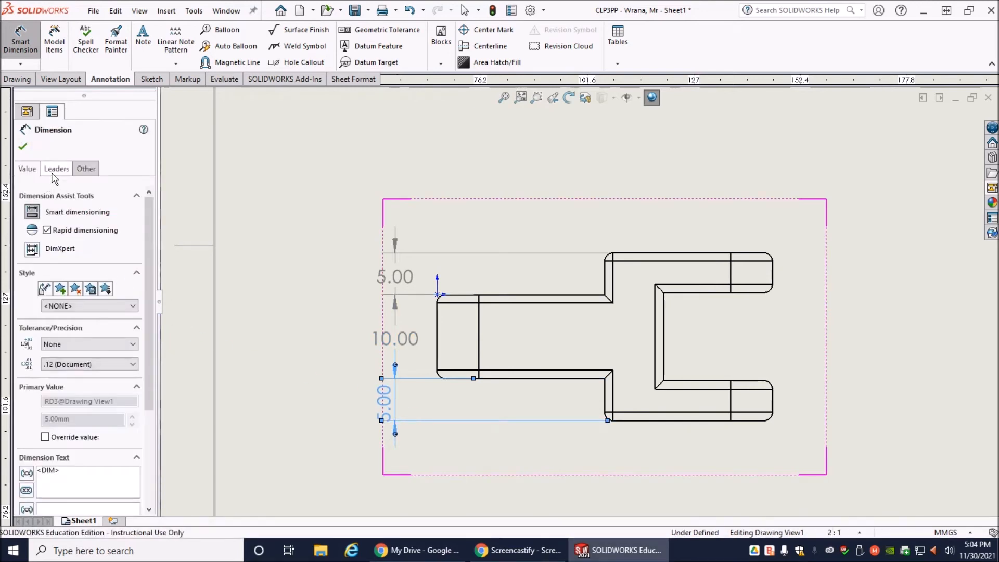
click(54, 172)
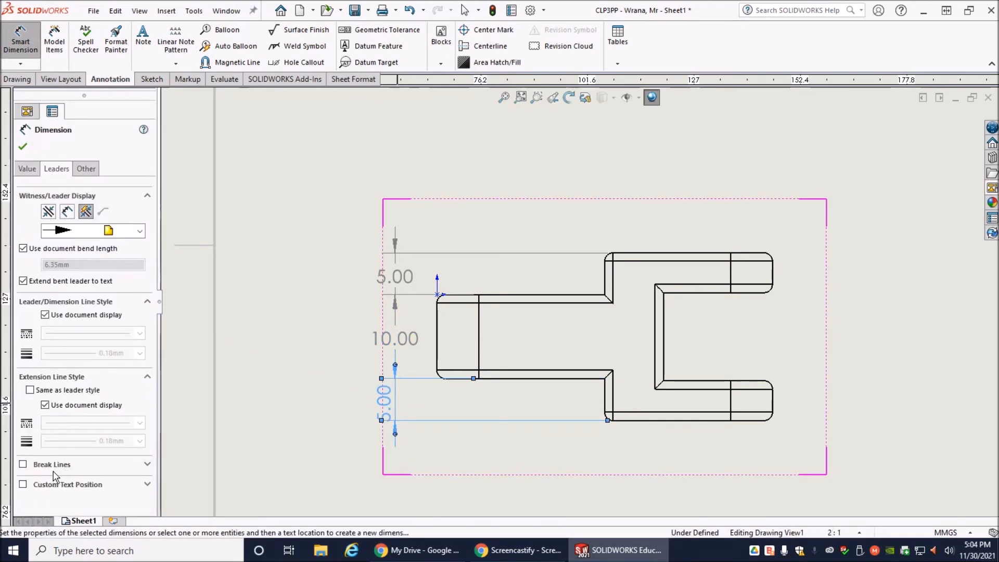
click(23, 484)
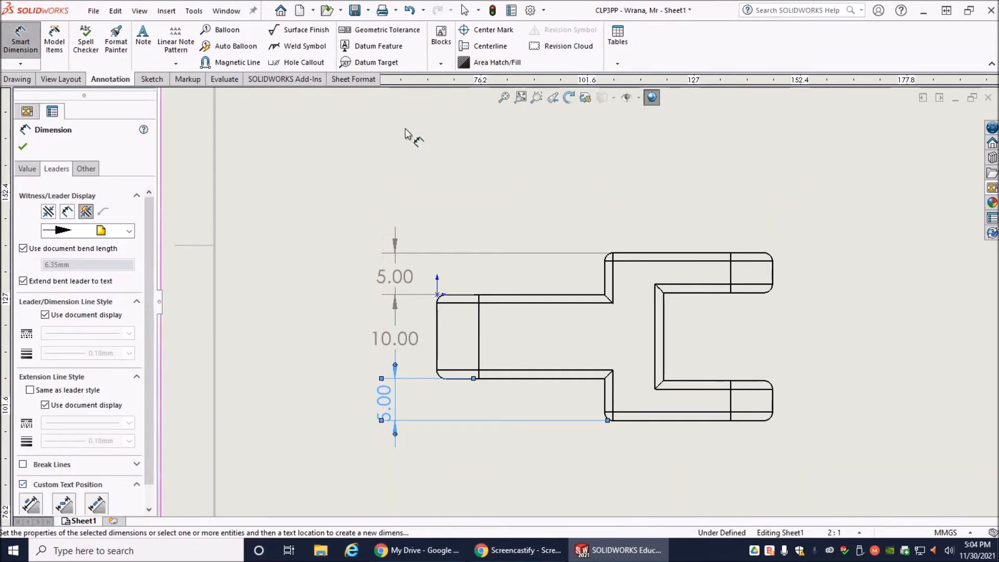
click(65, 503)
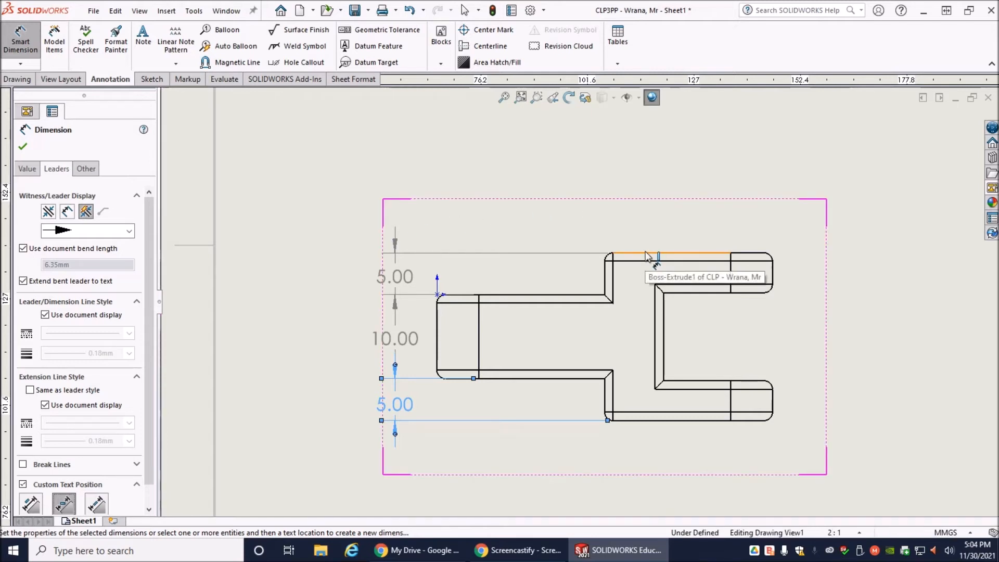
Dimension the fork's overall height outside the other dimensions left of the front view, with horizontal text breaking the dimension line
click(638, 422)
click(639, 254)
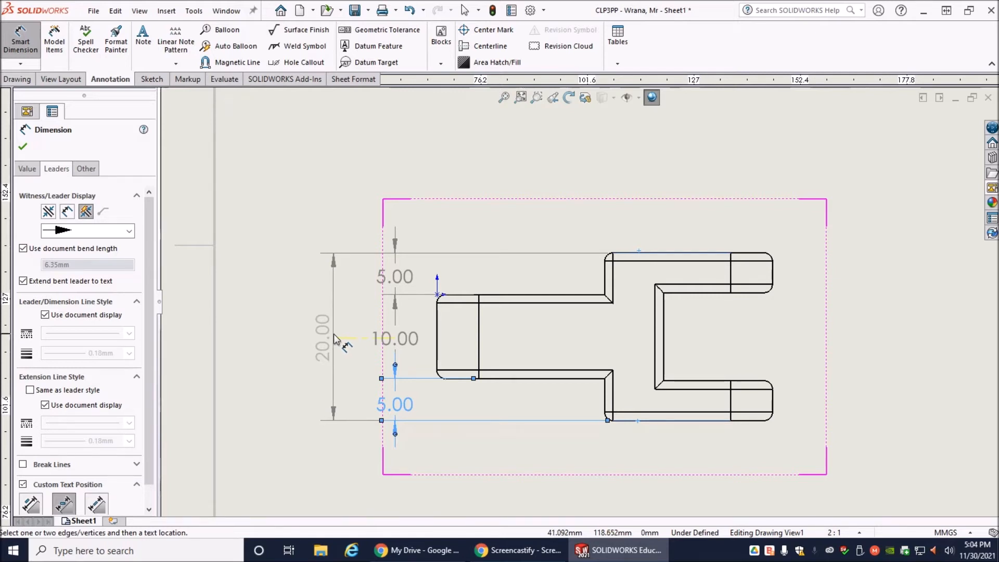
click(335, 339)
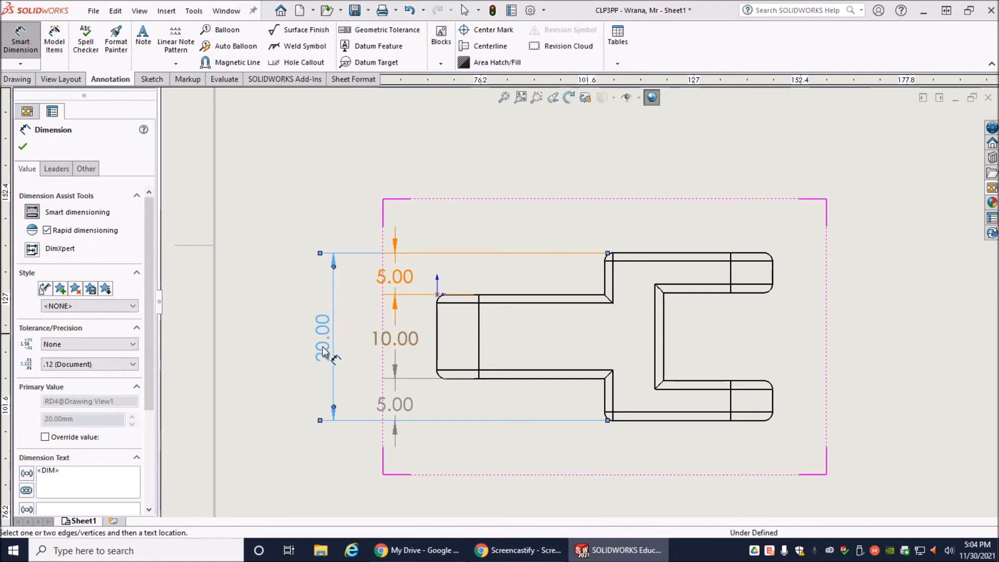
click(53, 168)
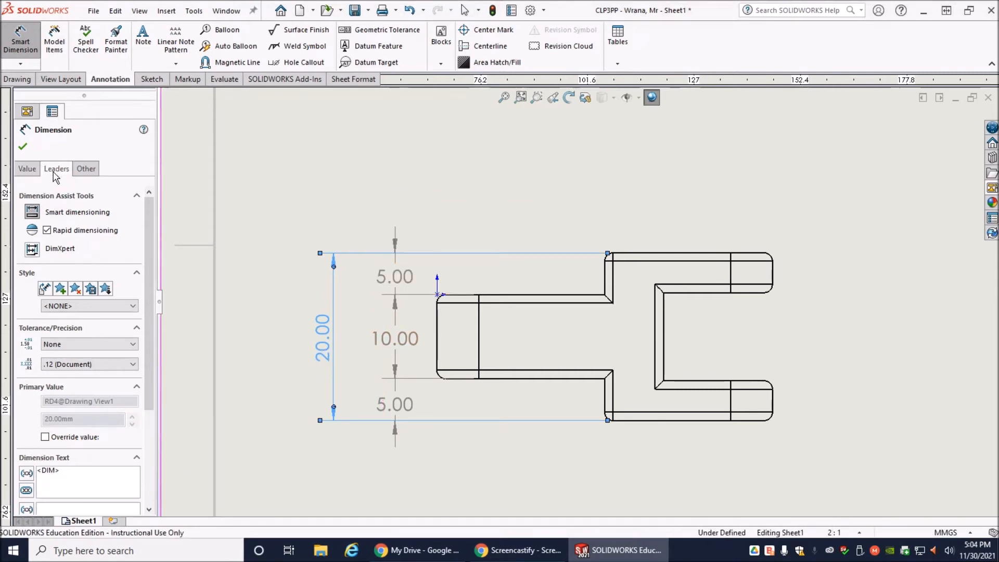
click(22, 485)
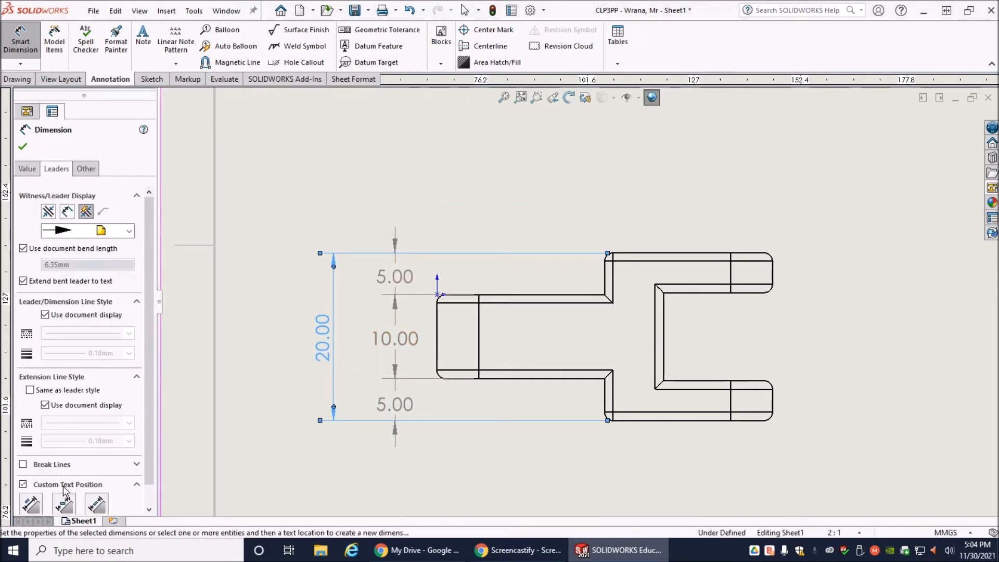
click(65, 504)
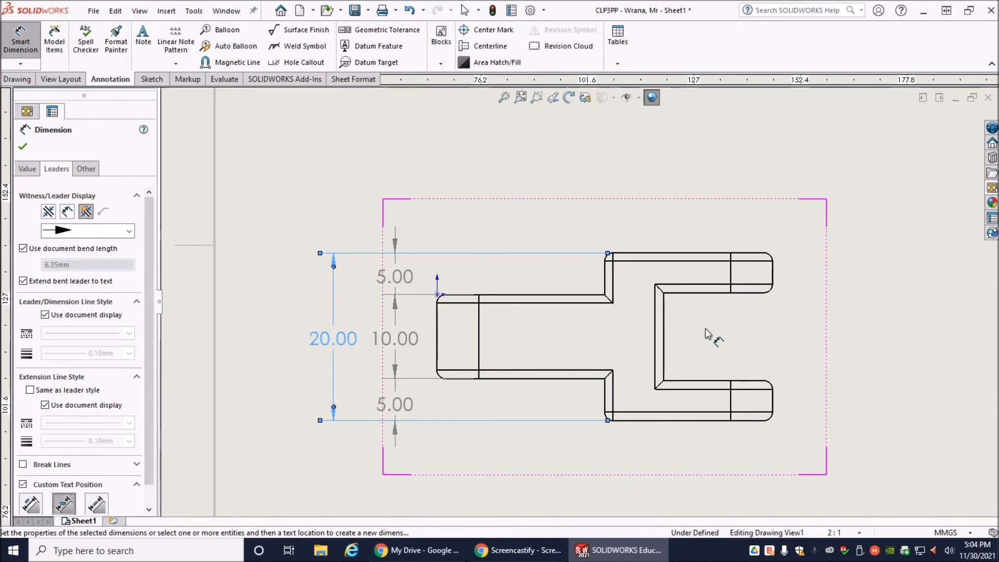
Dimension the upper prong's thickness to the right of the front view, with horizontal text breaking the dimension line
click(686, 255)
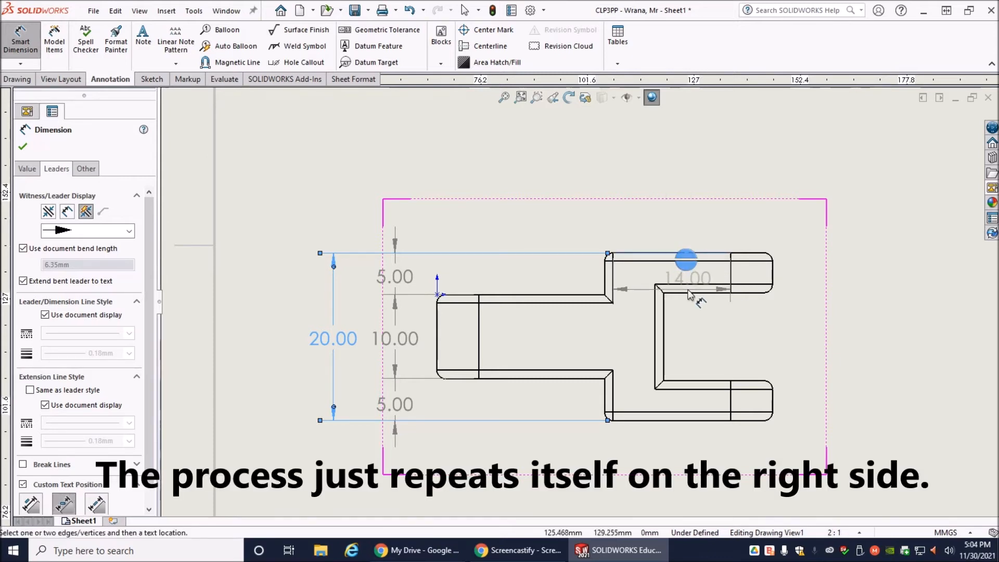
click(687, 292)
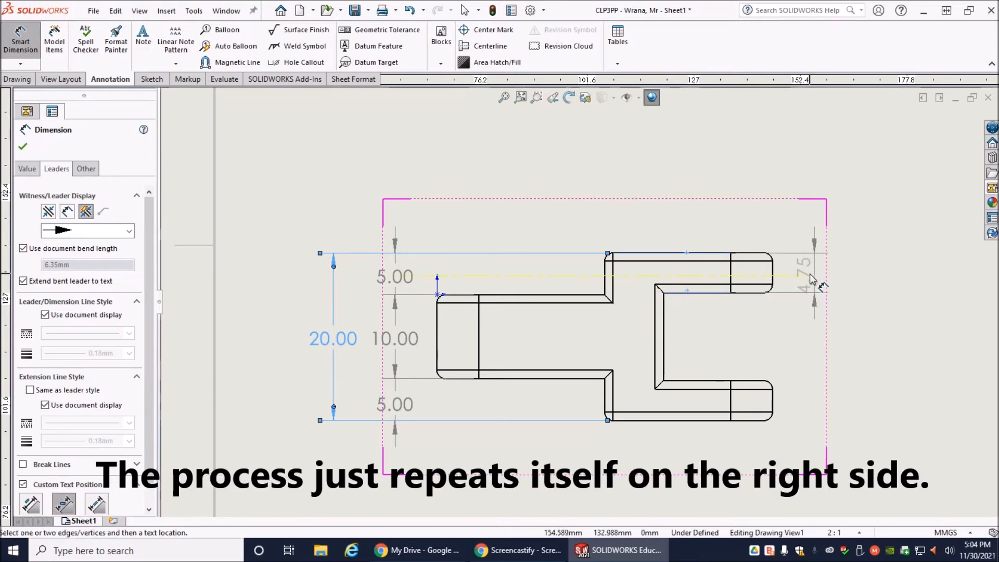
click(821, 279)
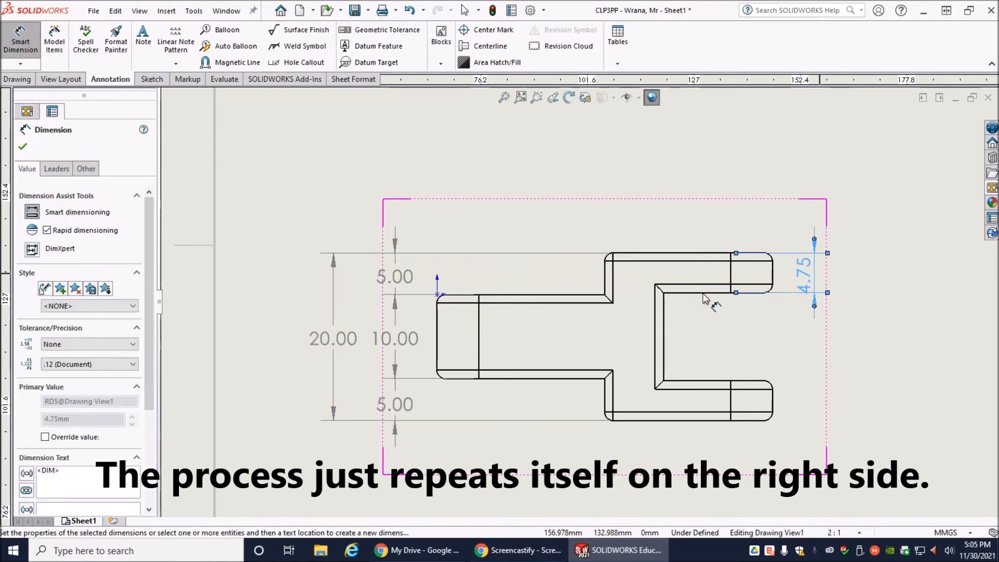
click(65, 171)
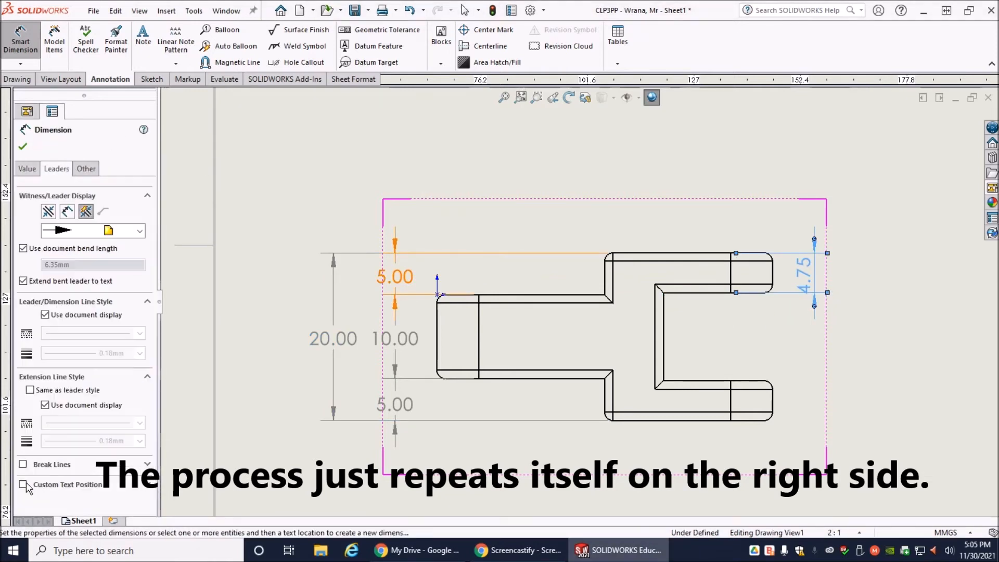
click(49, 489)
click(64, 503)
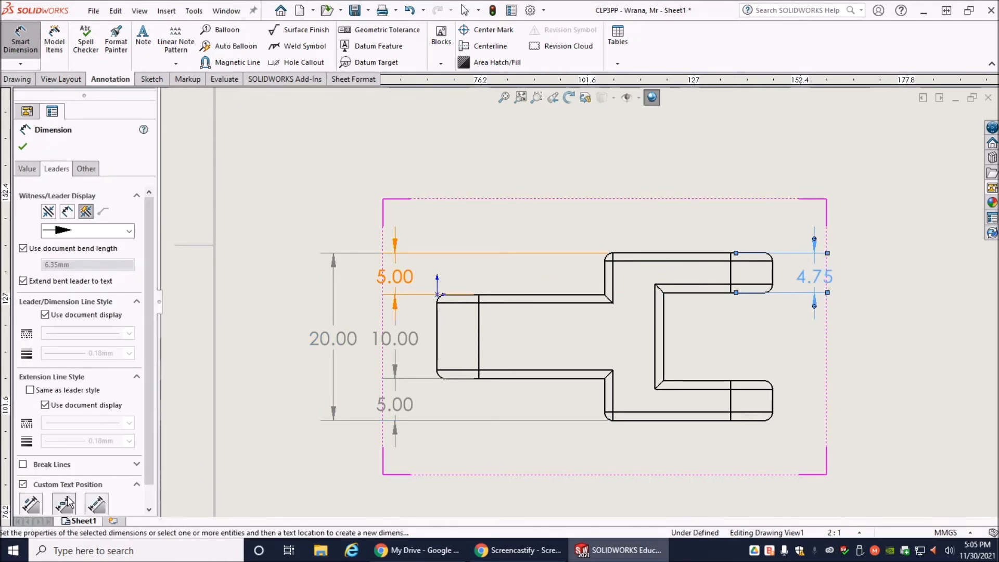
Dimension the gap between the two prongs in line below the upper prong dimension, with horizontal text breaking the dimension line
click(696, 294)
click(695, 380)
click(810, 329)
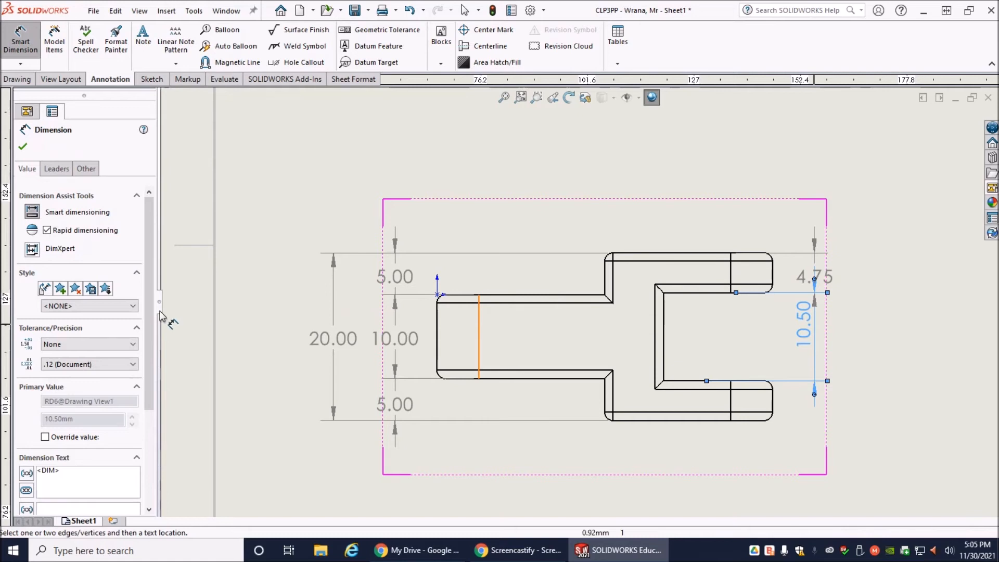
click(56, 169)
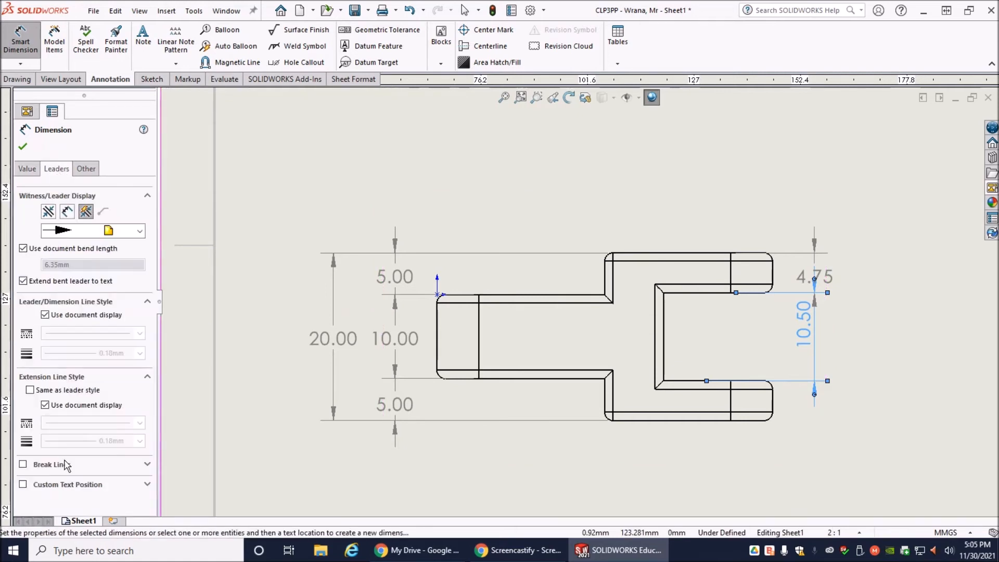
click(56, 485)
click(64, 503)
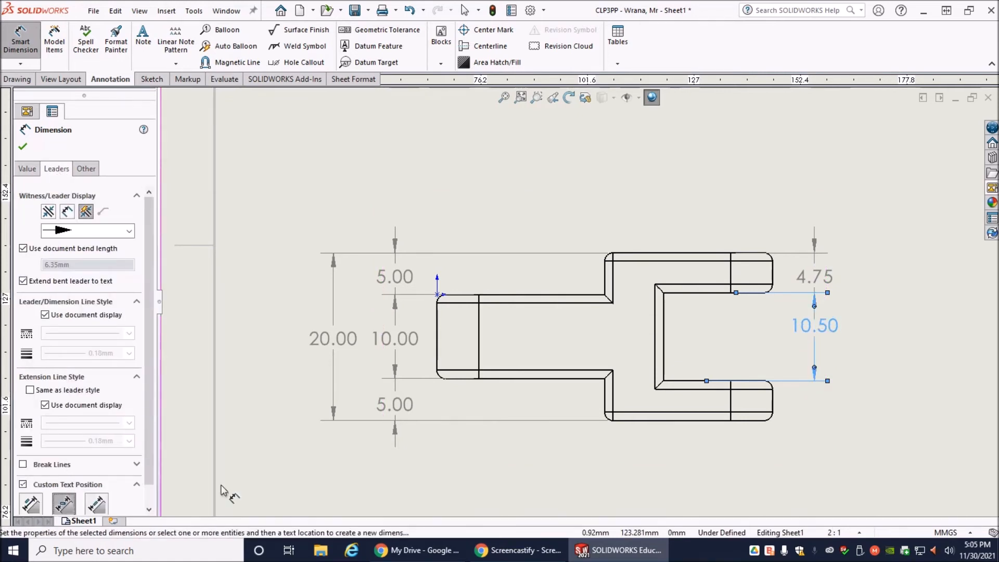
Dimension the lower prong's thickness with horizontal text right of the front view, and centre the gap dimension's text between its extension lines
click(683, 382)
click(673, 419)
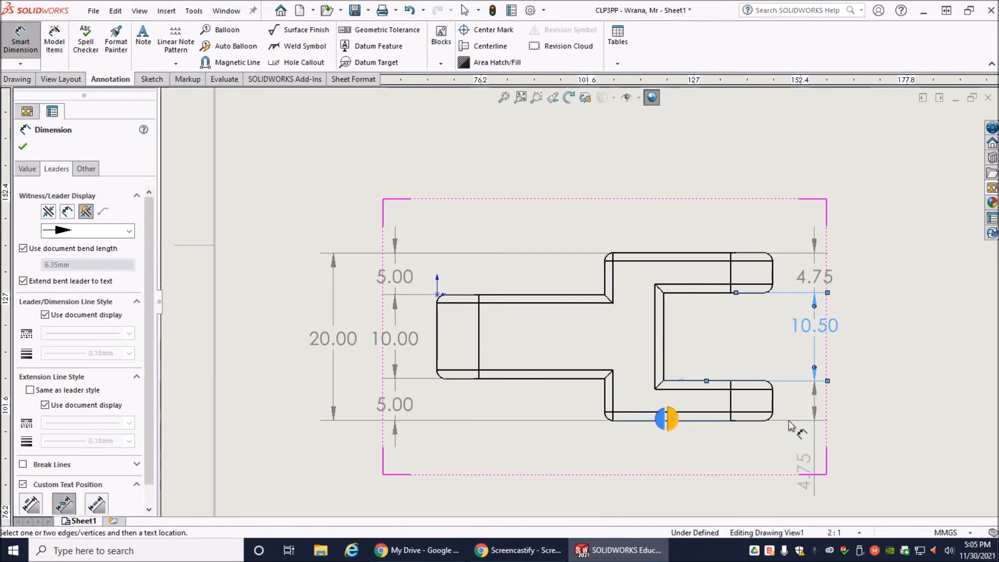
click(815, 399)
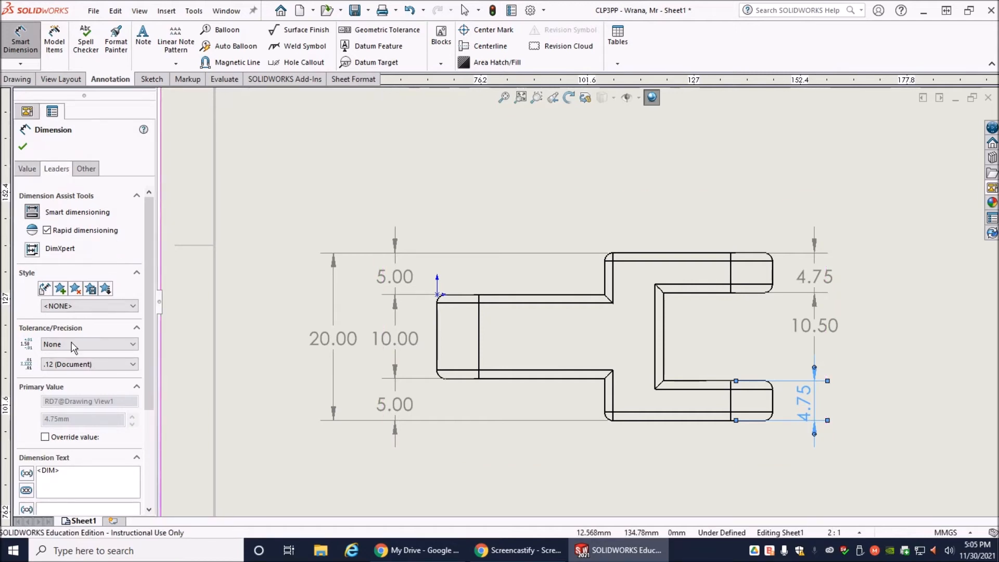
click(62, 485)
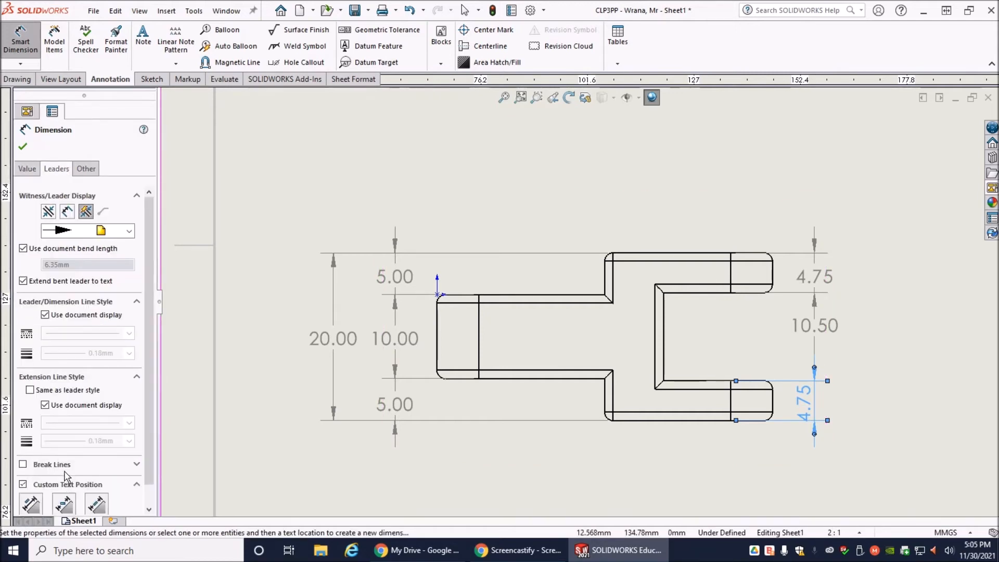
click(69, 508)
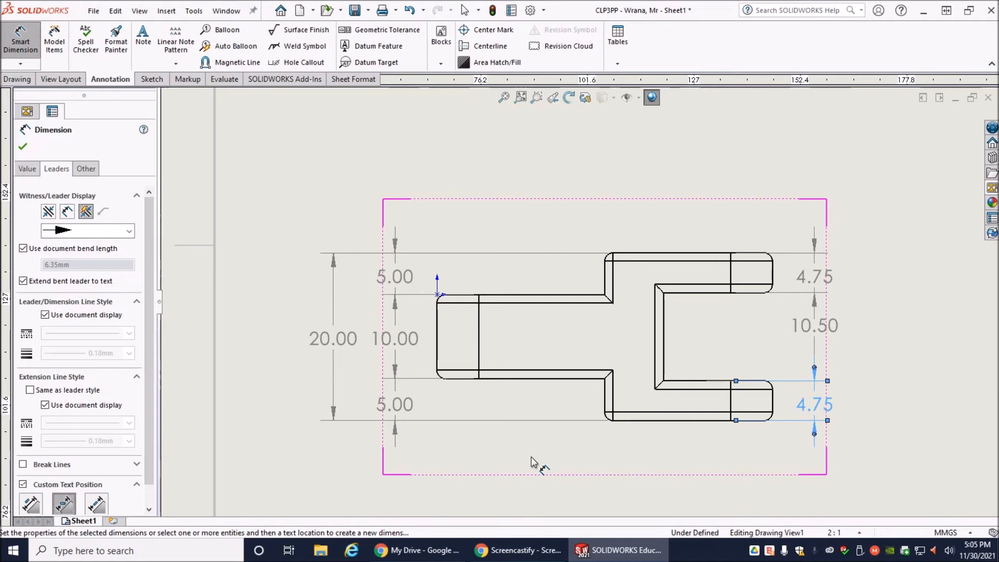
drag(816, 327, 817, 339)
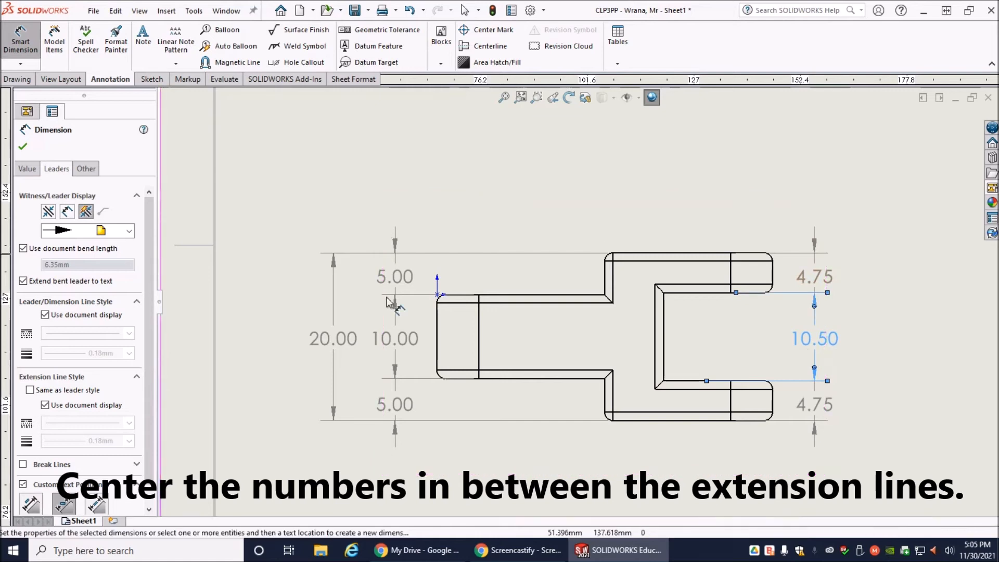
Dimension the fork's horizontal length between its outer vertical edges, placing it below the front view
scroll(517, 449, down, 1)
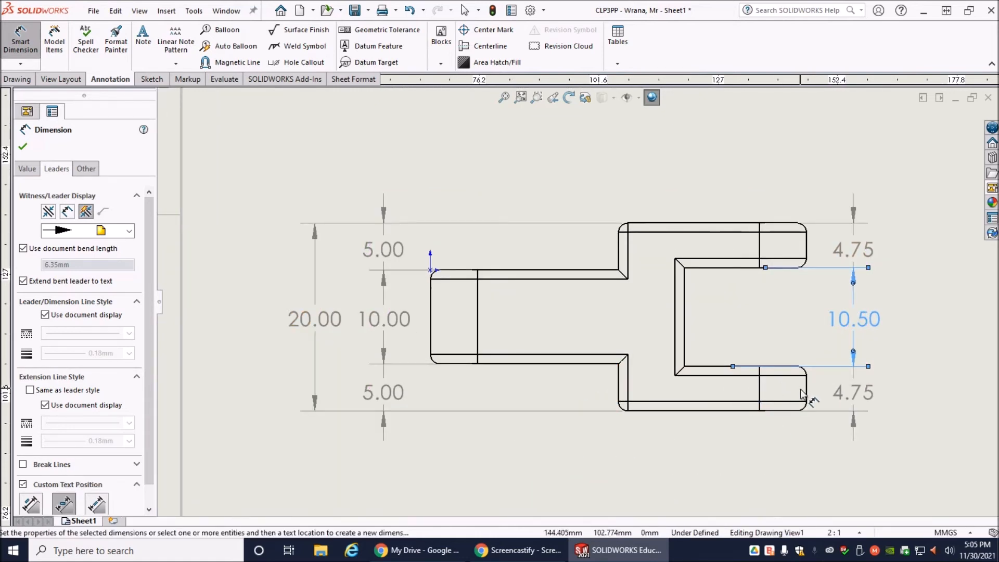
click(624, 409)
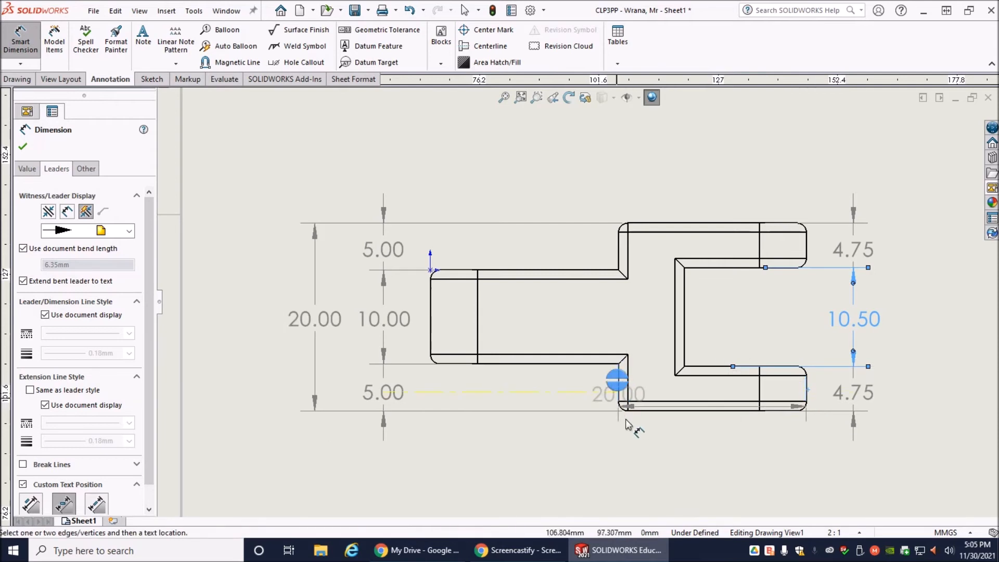
click(715, 465)
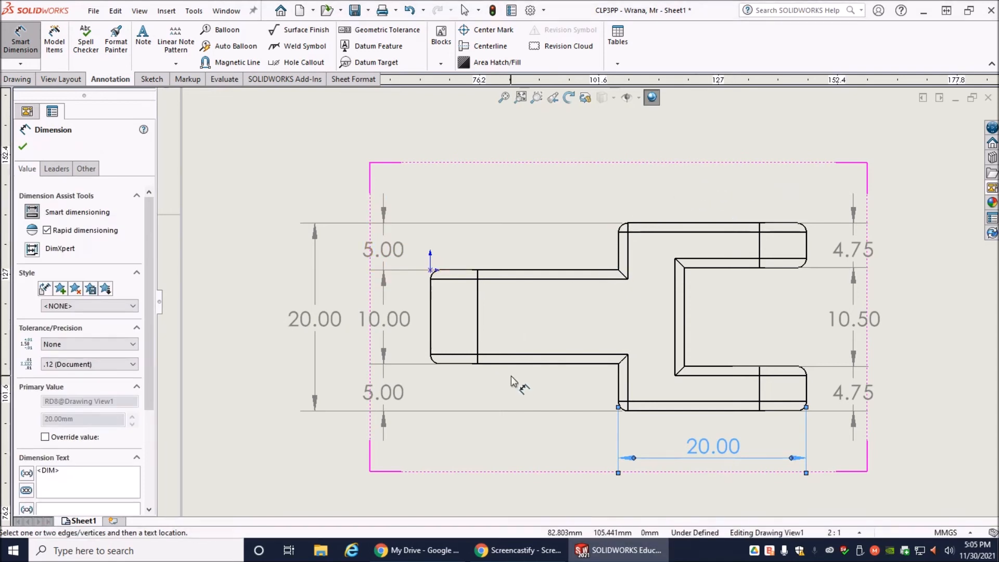
Dimension the shank's horizontal length from its free end to the fork, in line with the fork length dimension, and finish dimensioning
click(619, 392)
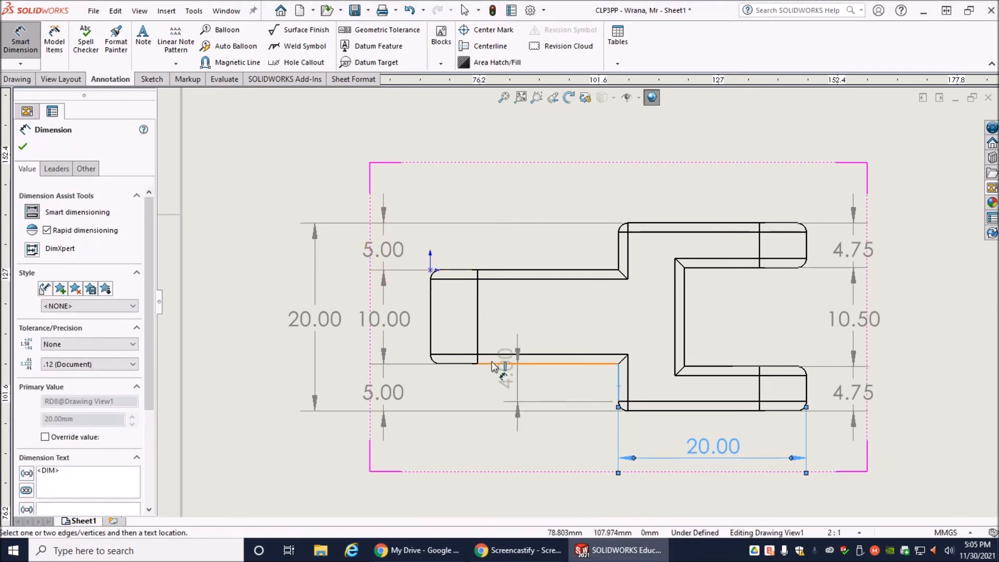
click(430, 325)
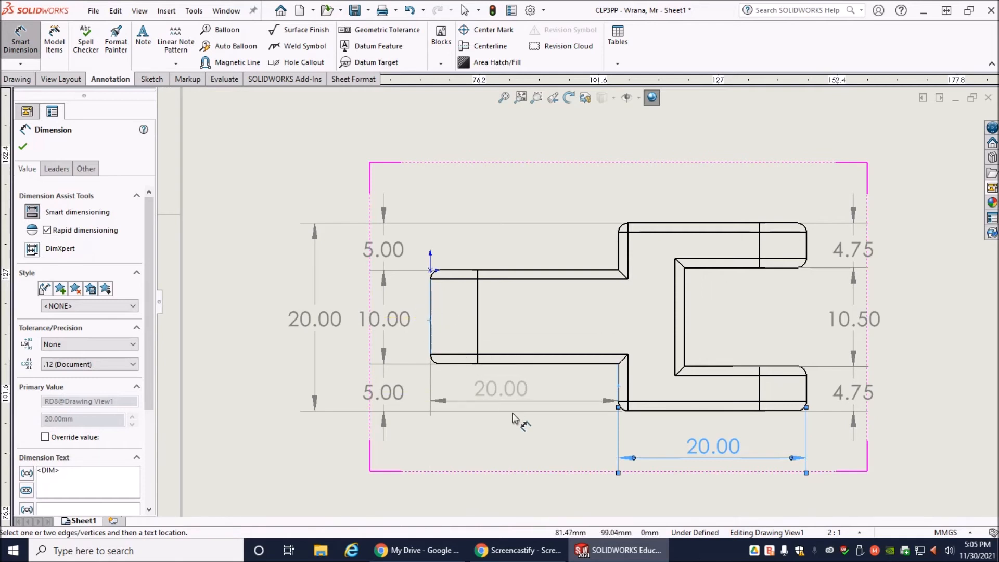
click(527, 460)
click(527, 460)
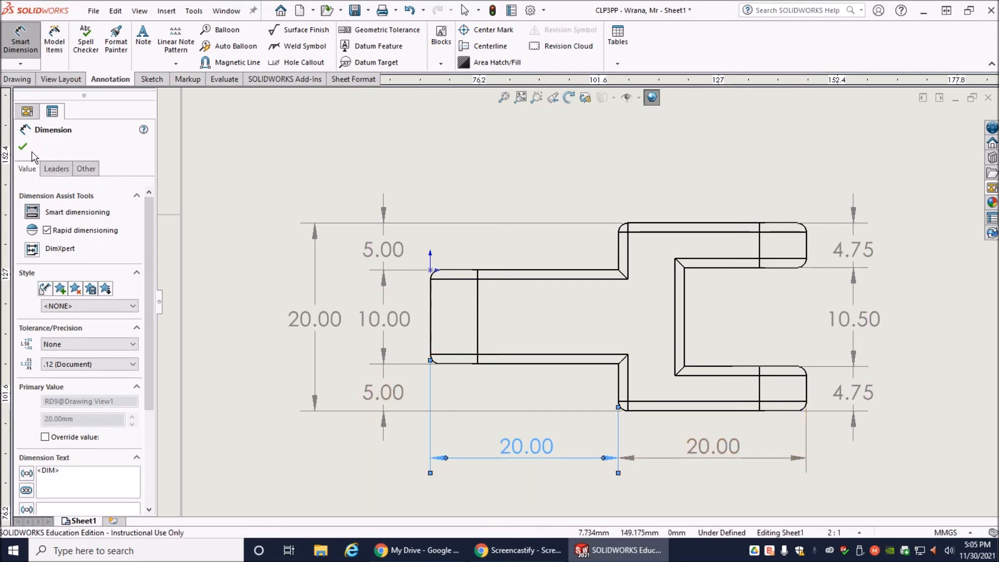
click(23, 148)
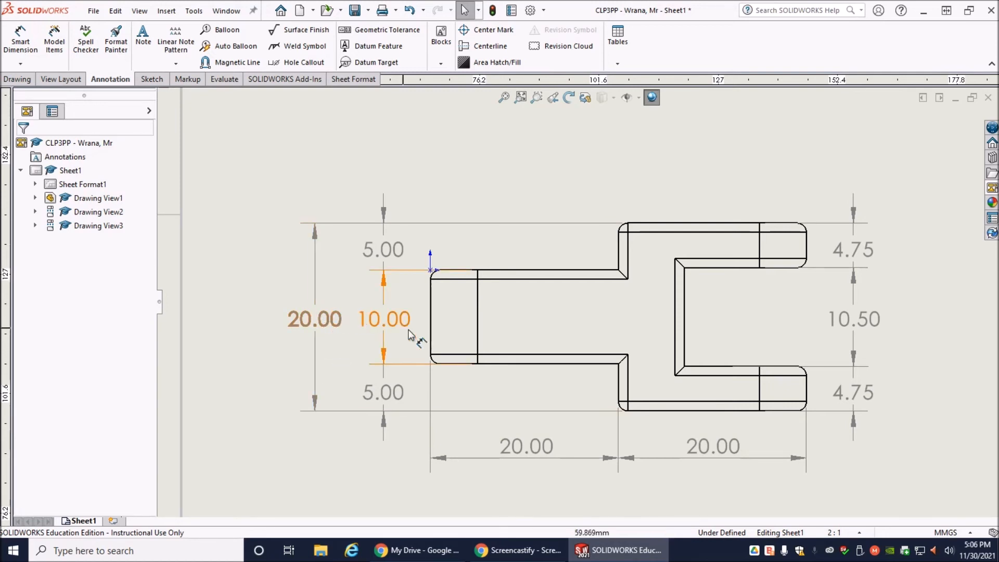
scroll(558, 372, up, 5)
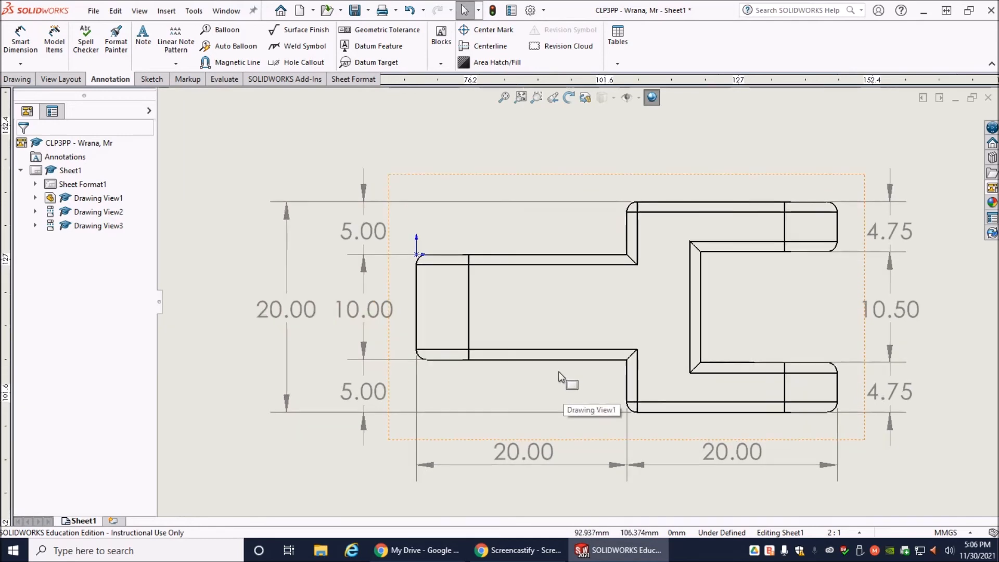
In the top view, dimension the left hole's centre vertically from the upper edge with horizontal text, and horizontally from the left end above the view
scroll(546, 210, up, 1)
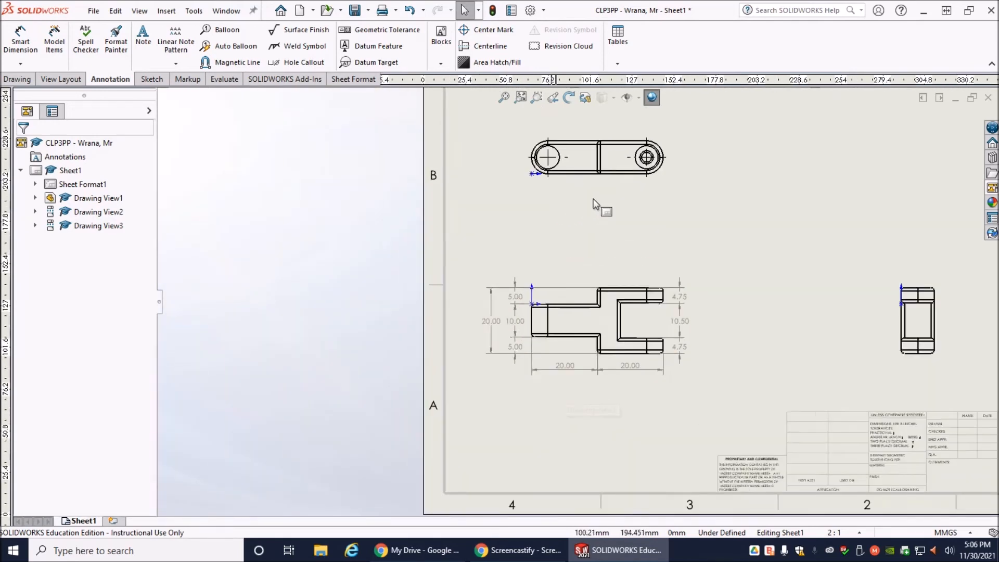
scroll(591, 198, down, 2)
scroll(622, 175, up, 3)
scroll(592, 184, down, 1)
scroll(588, 194, down, 2)
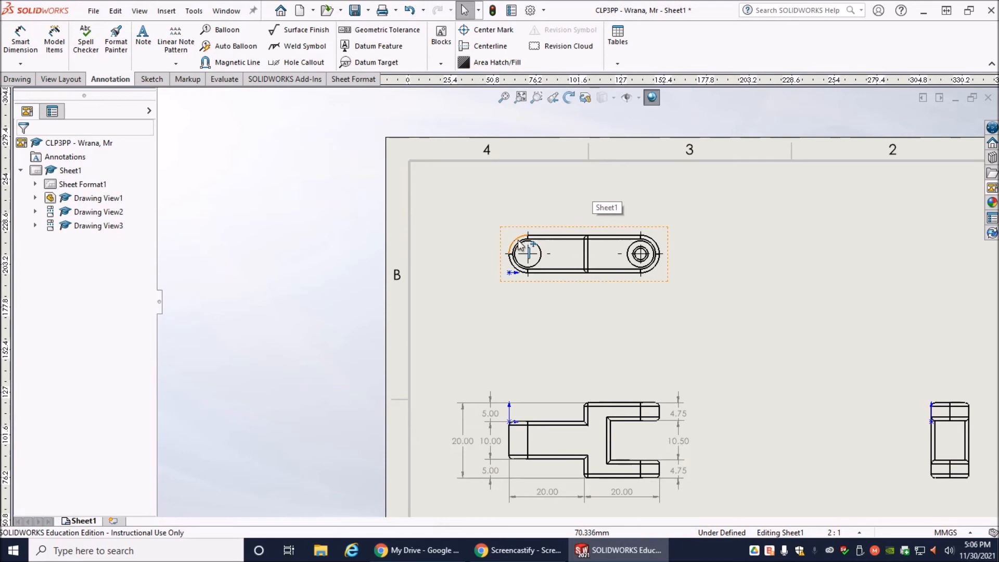
scroll(517, 250, down, 2)
scroll(520, 322, down, 1)
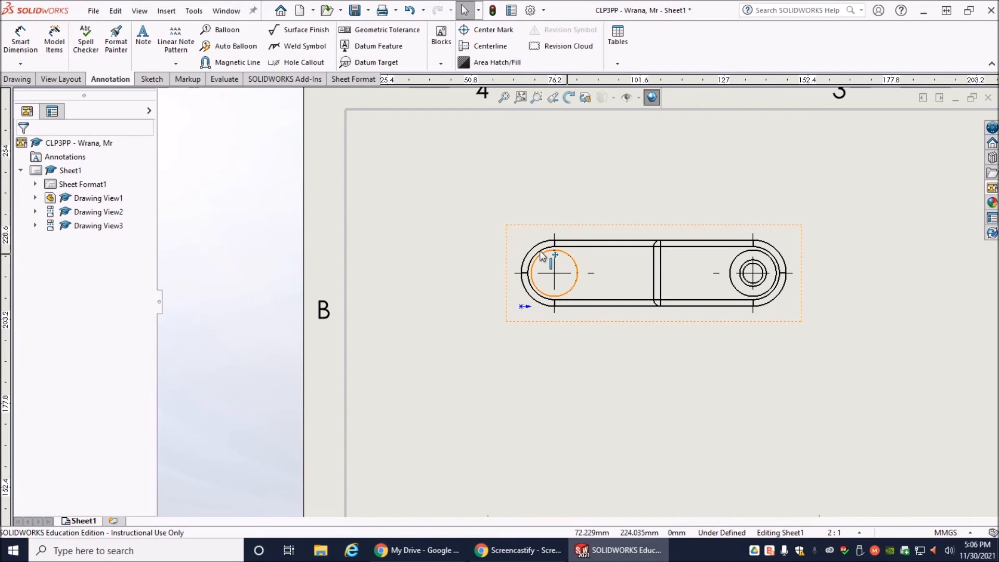
click(18, 44)
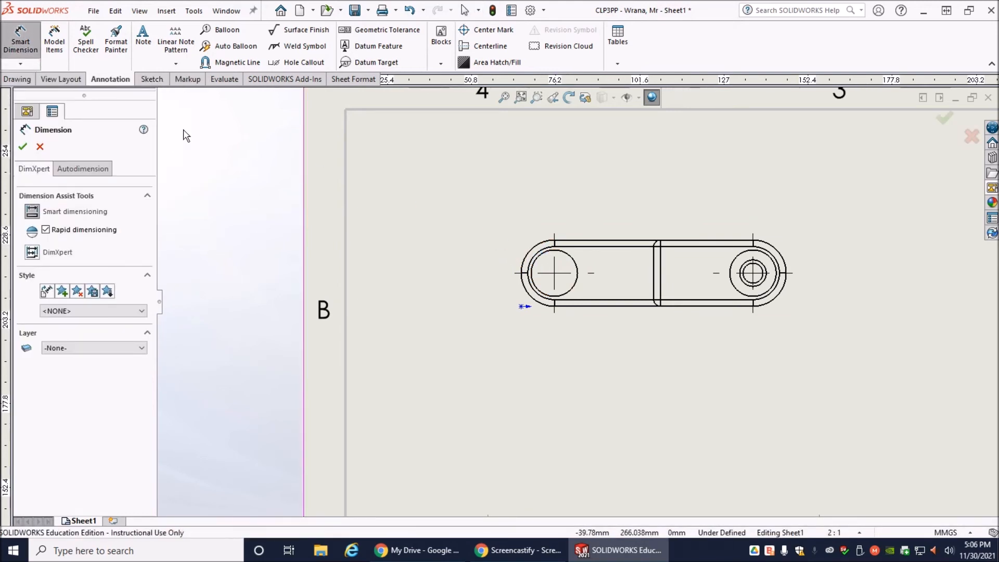
click(585, 244)
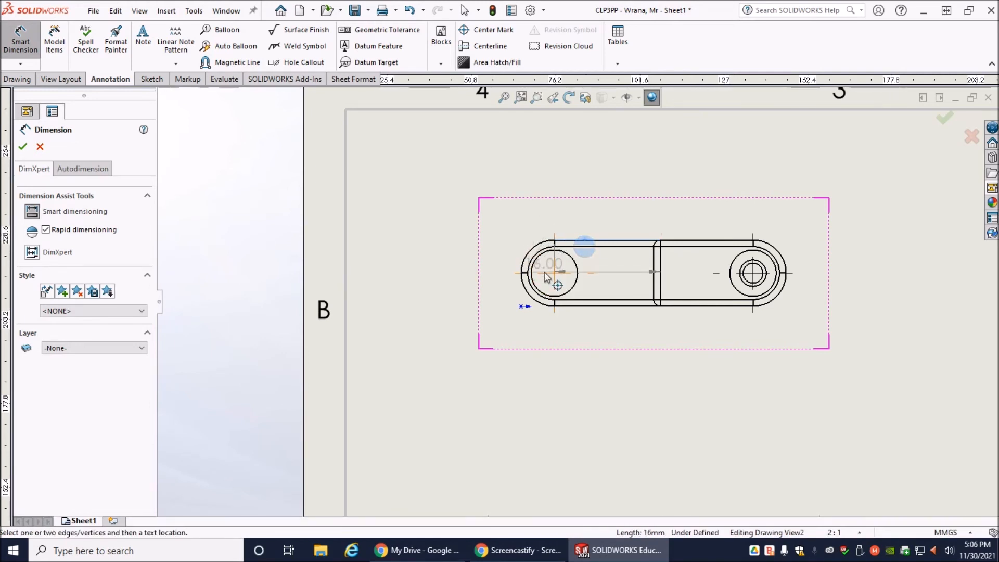
click(546, 261)
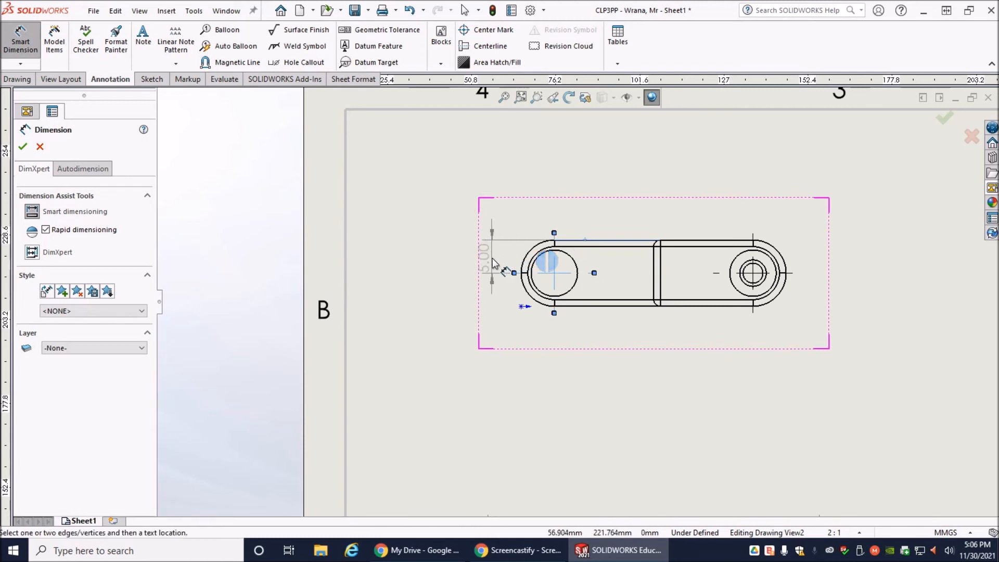
click(492, 257)
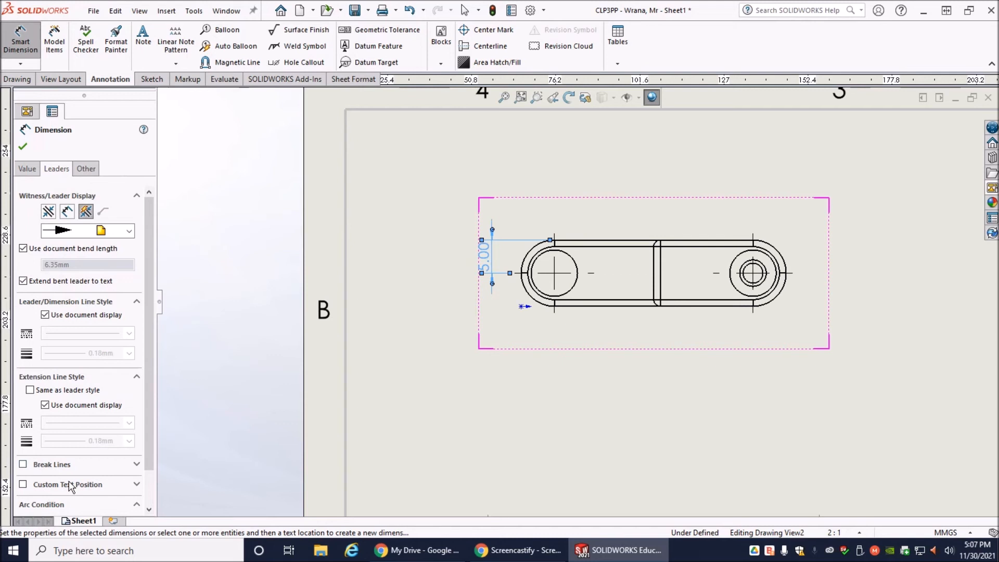
click(58, 485)
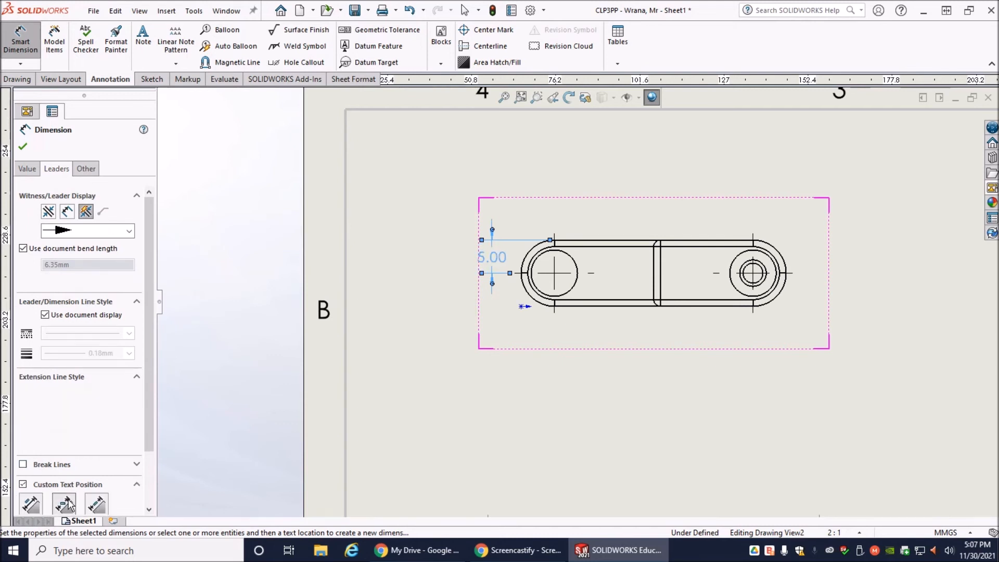
click(526, 279)
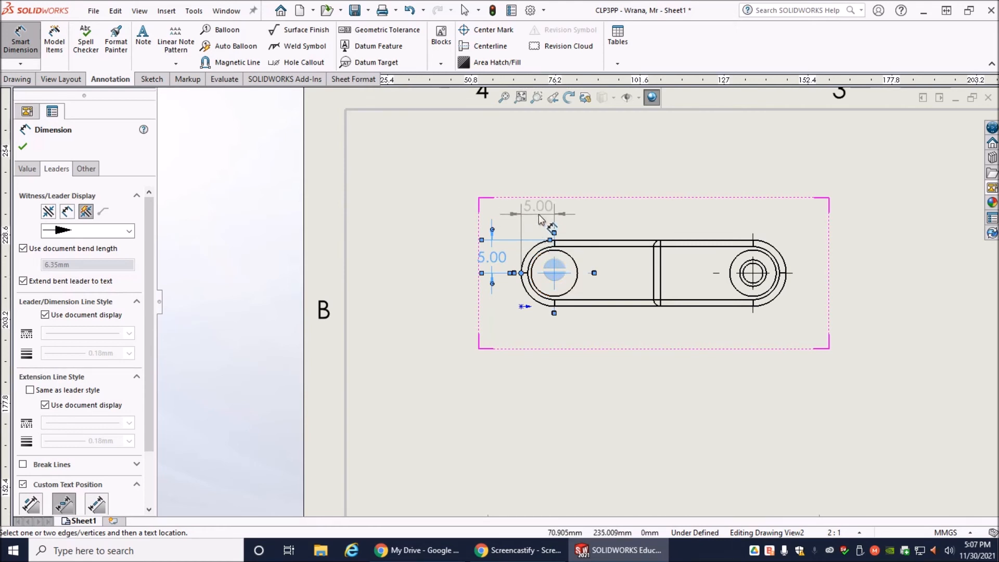
click(539, 215)
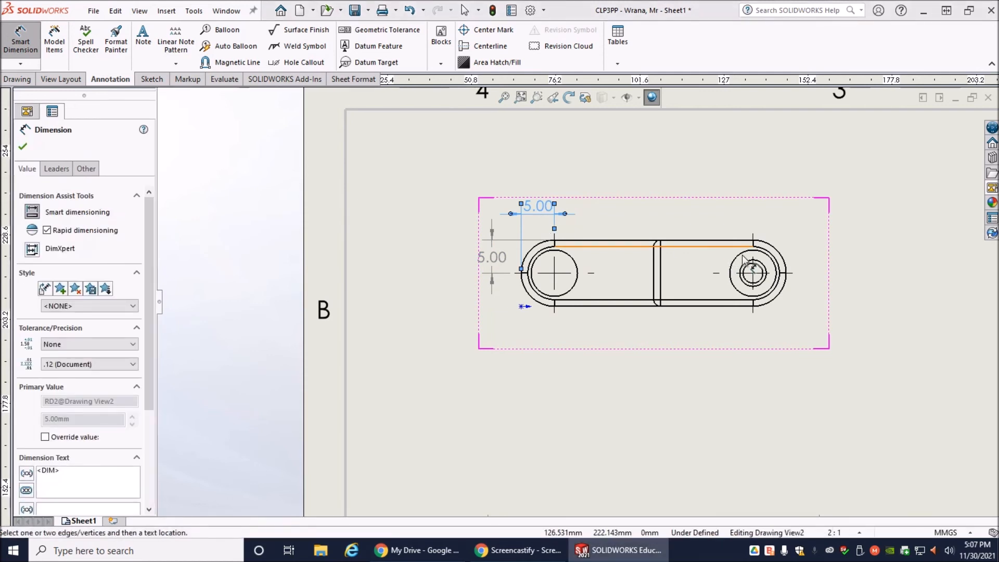
Dimension the right hole's centre vertically from the top view's upper edge with horizontal text, and horizontally from the rounded right end above the view
click(722, 246)
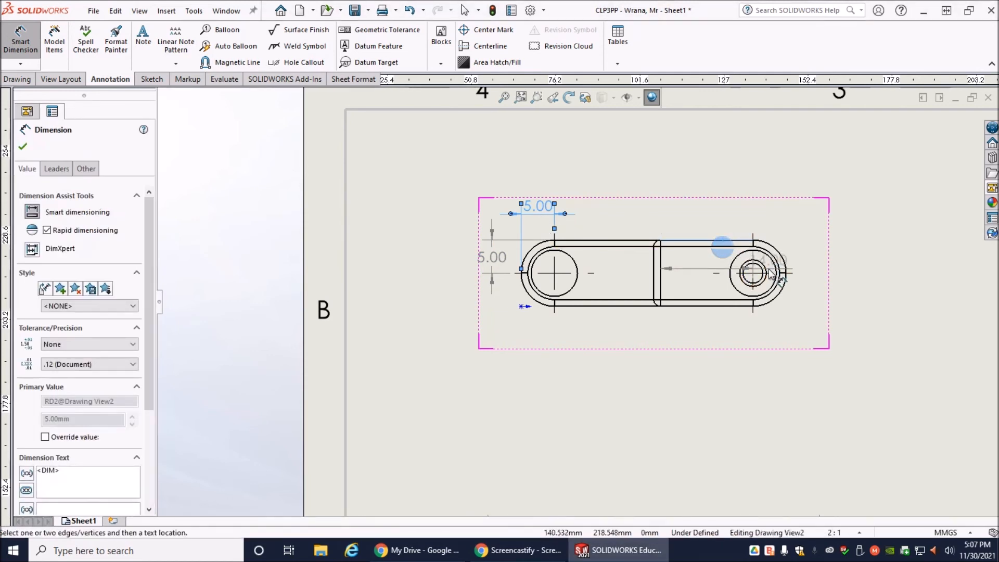
click(755, 266)
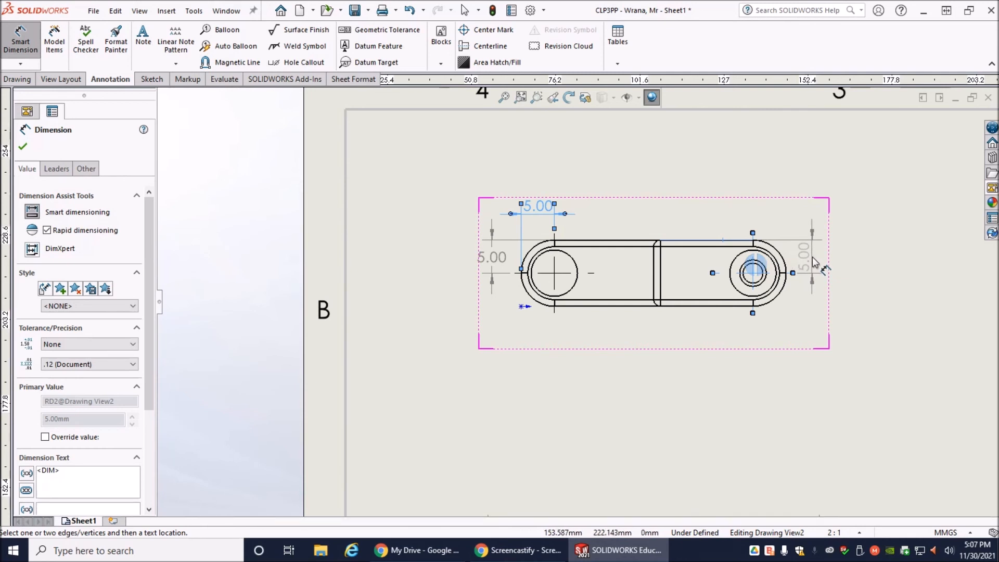
click(813, 257)
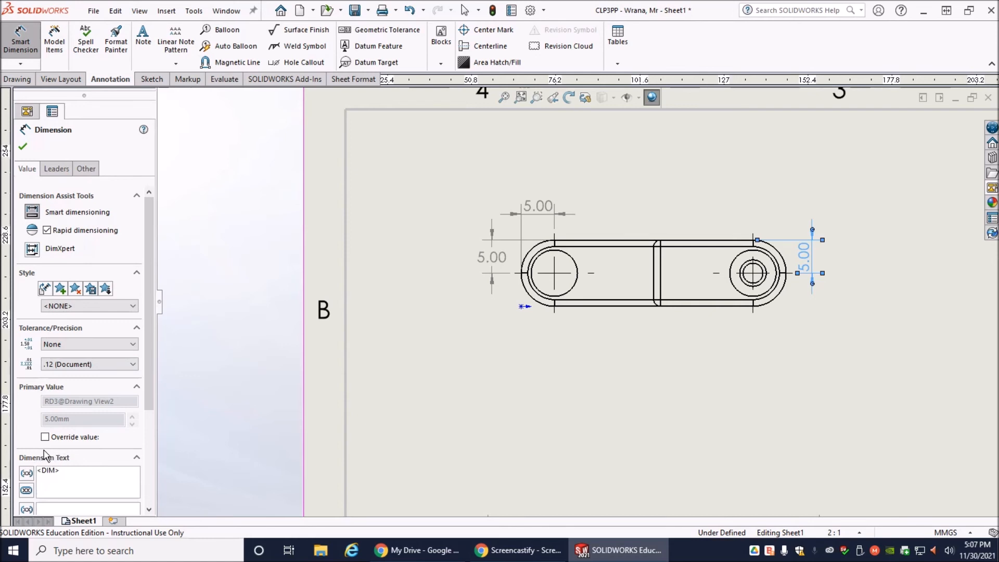
click(56, 169)
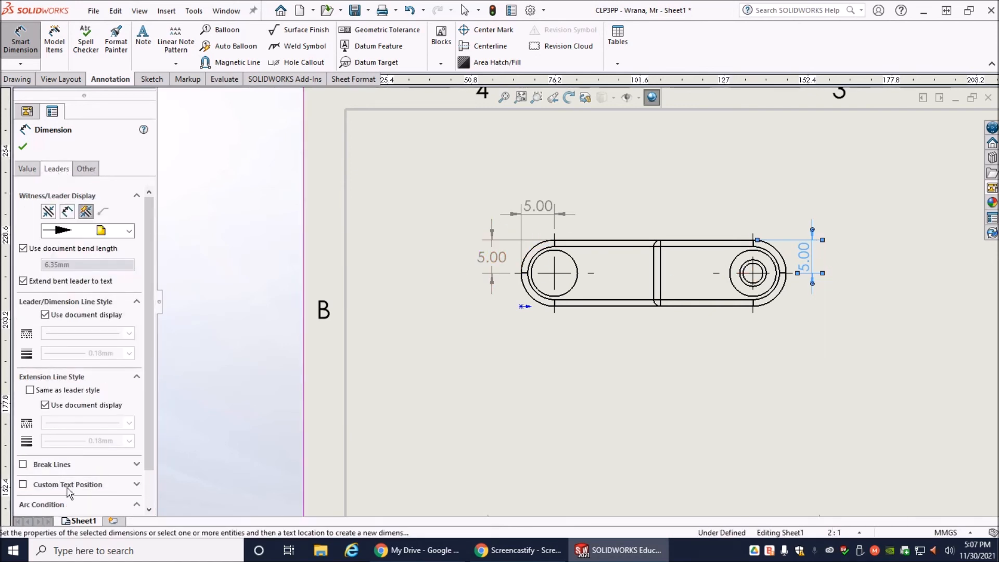
click(23, 484)
click(64, 504)
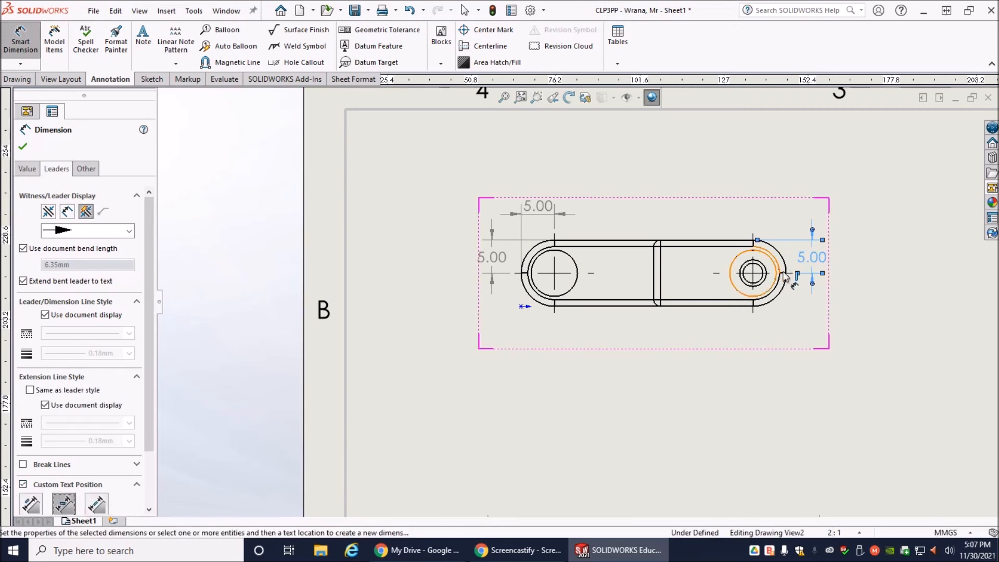
click(756, 271)
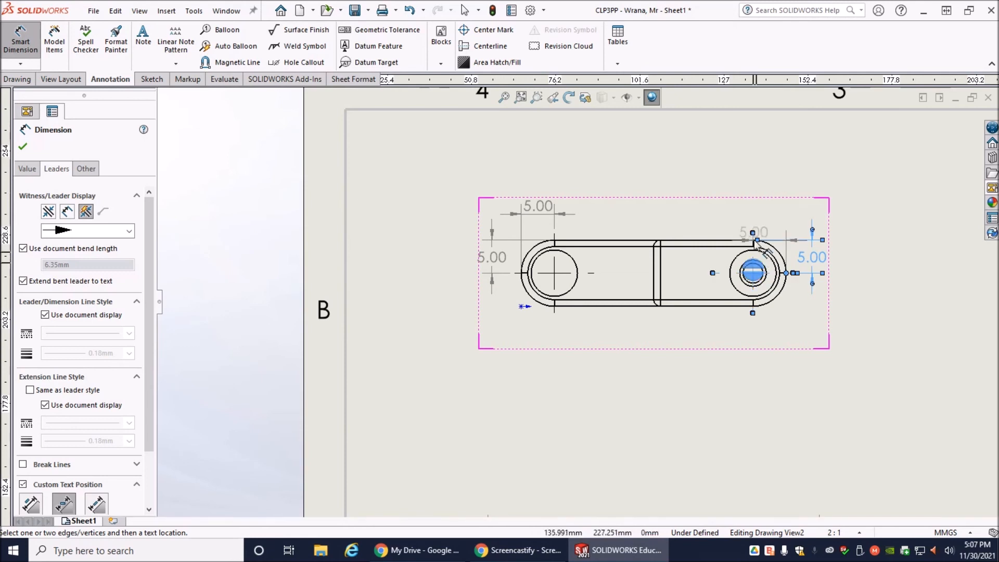
click(771, 216)
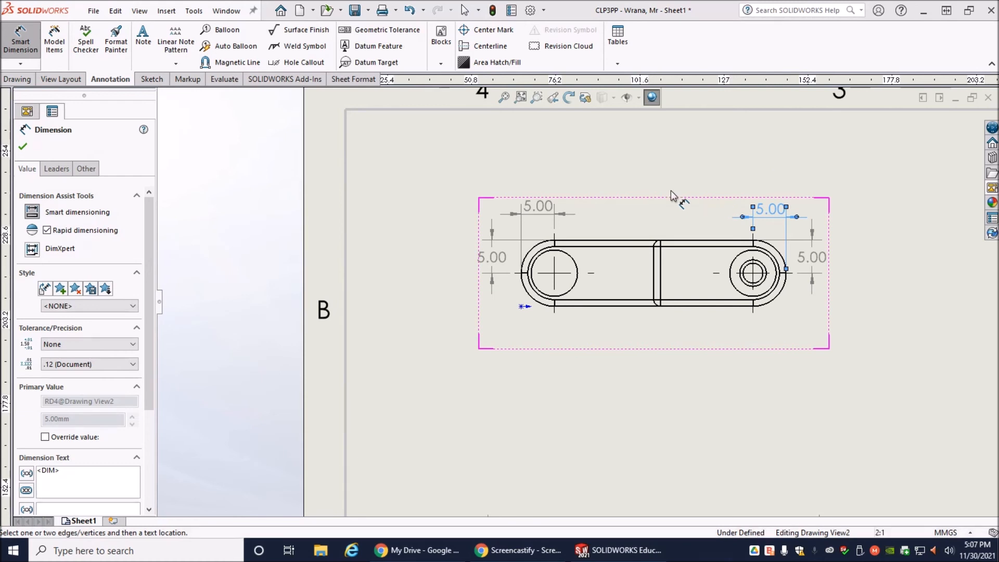
Dimension the diameters of the left hole and the right end's large circle, placing both above the top view between the horizontal dimensions
click(565, 263)
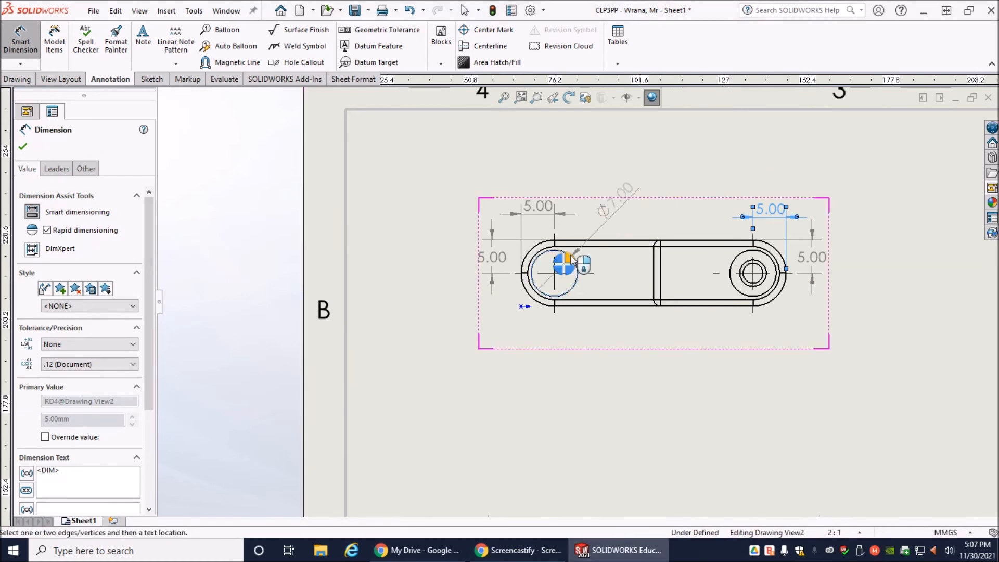
click(617, 208)
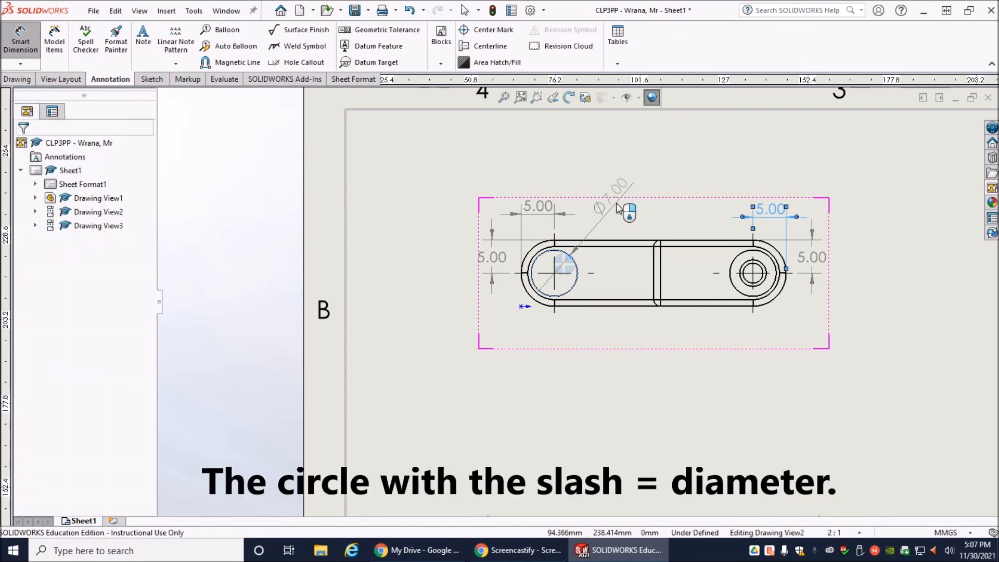
click(737, 256)
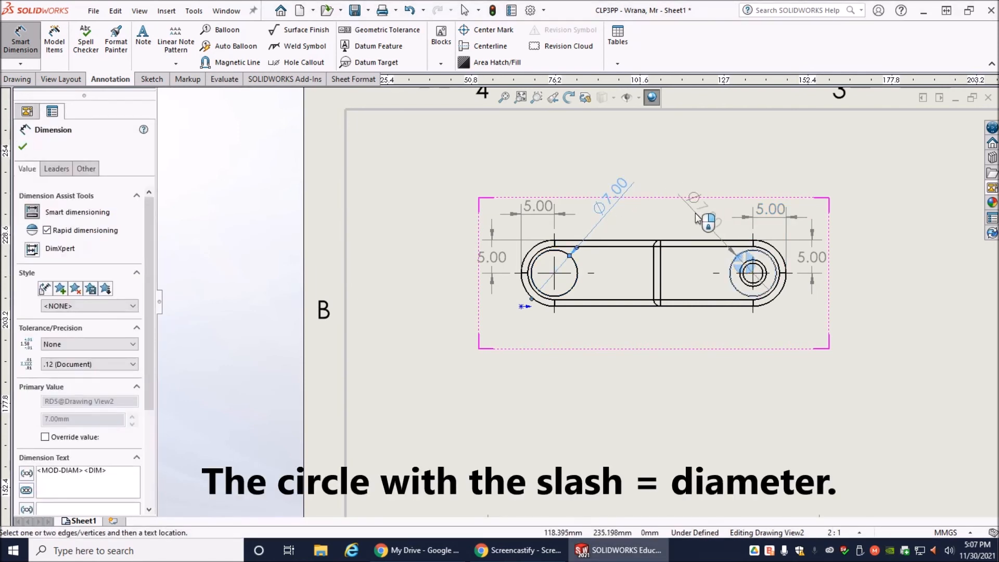
click(691, 206)
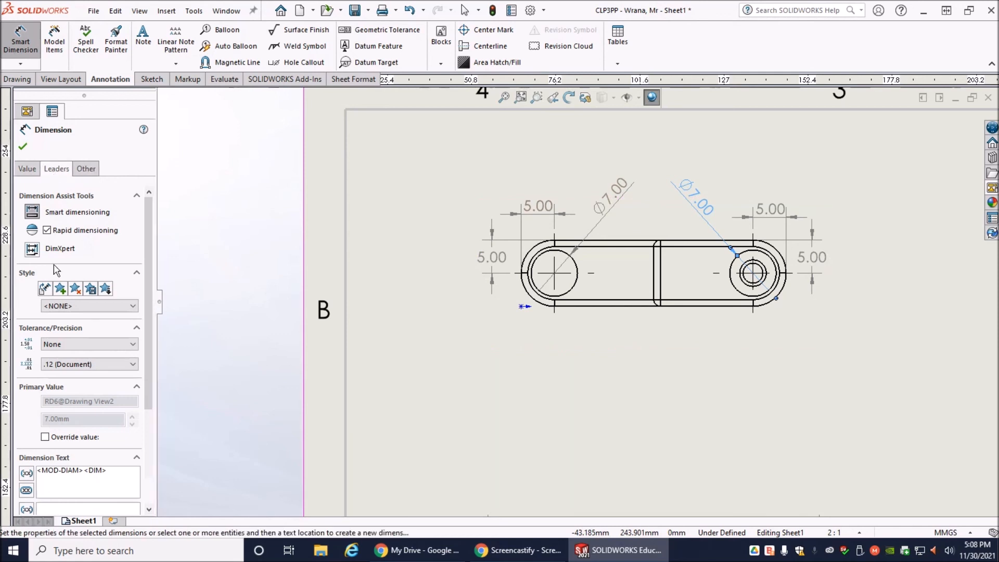
Give both diameter dimensions a custom text position with horizontal text on a bent leader
click(50, 453)
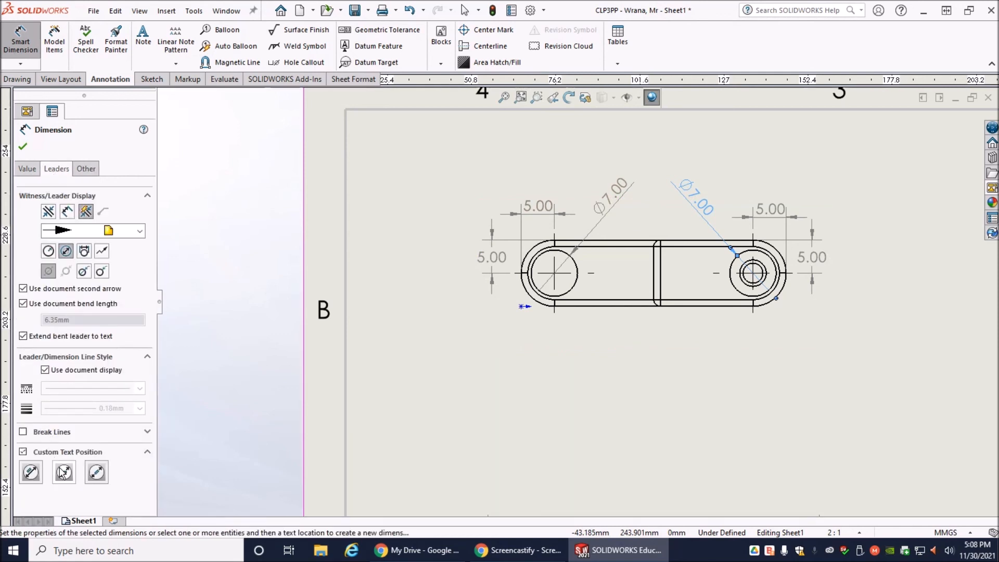
click(64, 473)
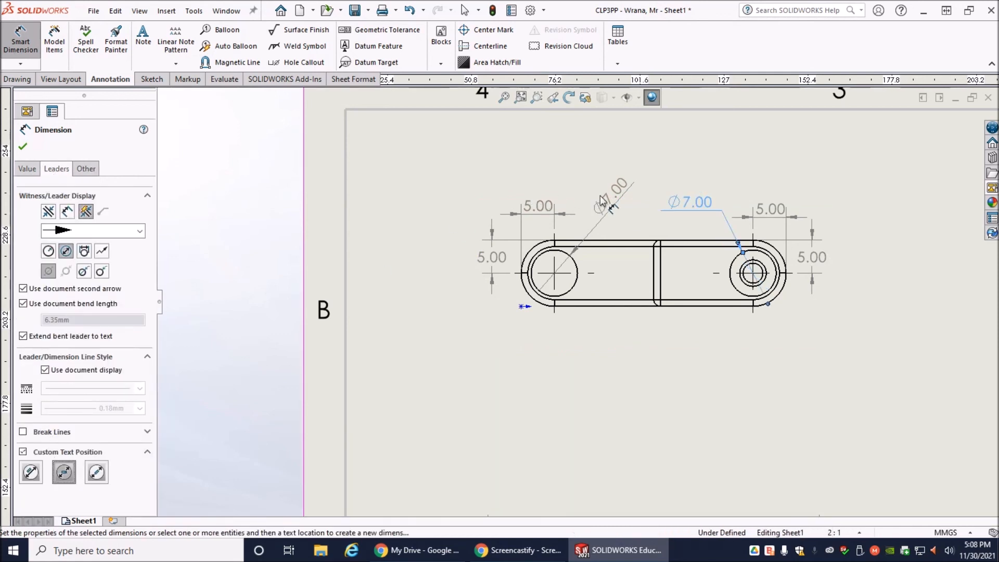
click(619, 198)
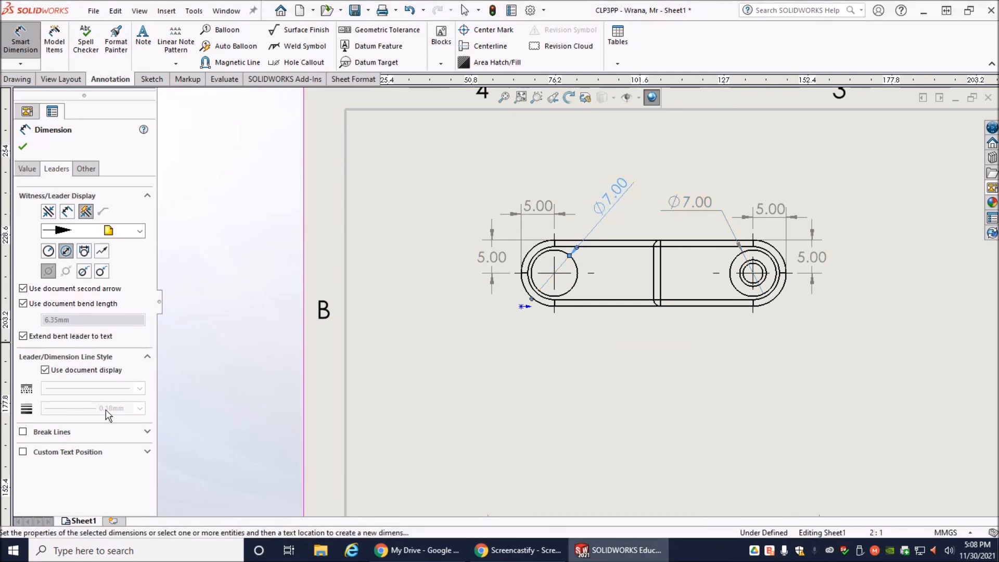
click(65, 453)
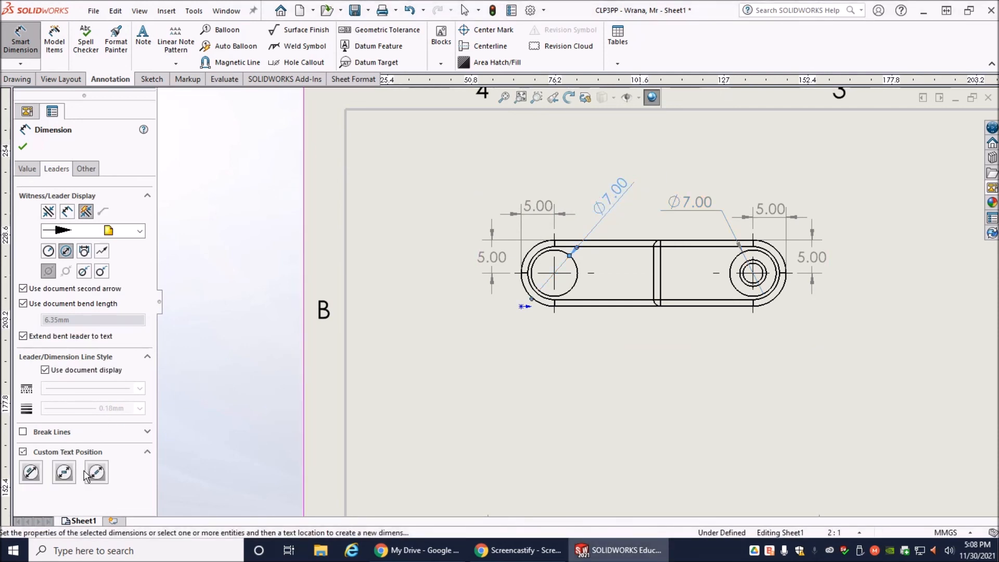
click(65, 473)
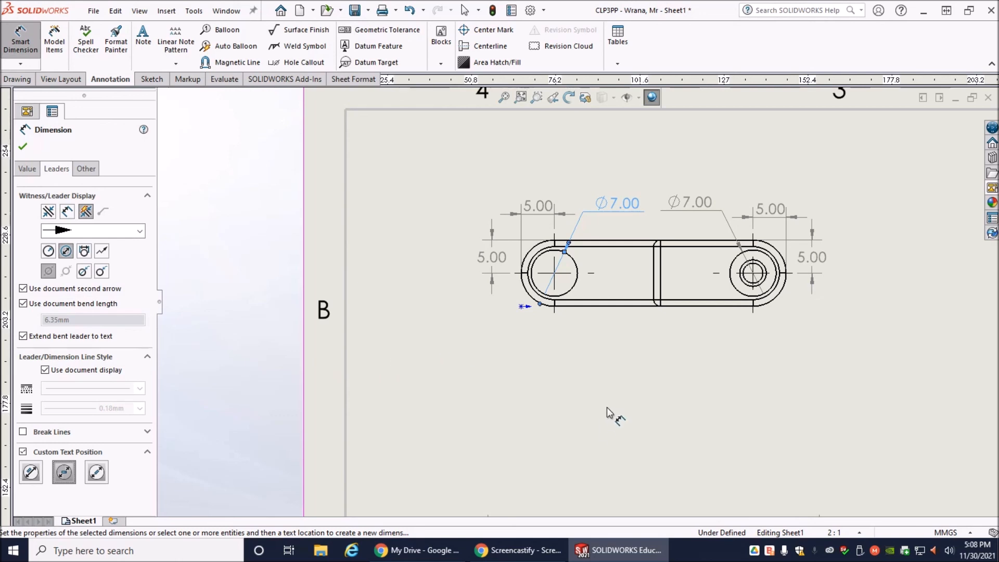
Check the whole sheet with its dimensioned front and top views, and save the drawing
scroll(700, 390, up, 4)
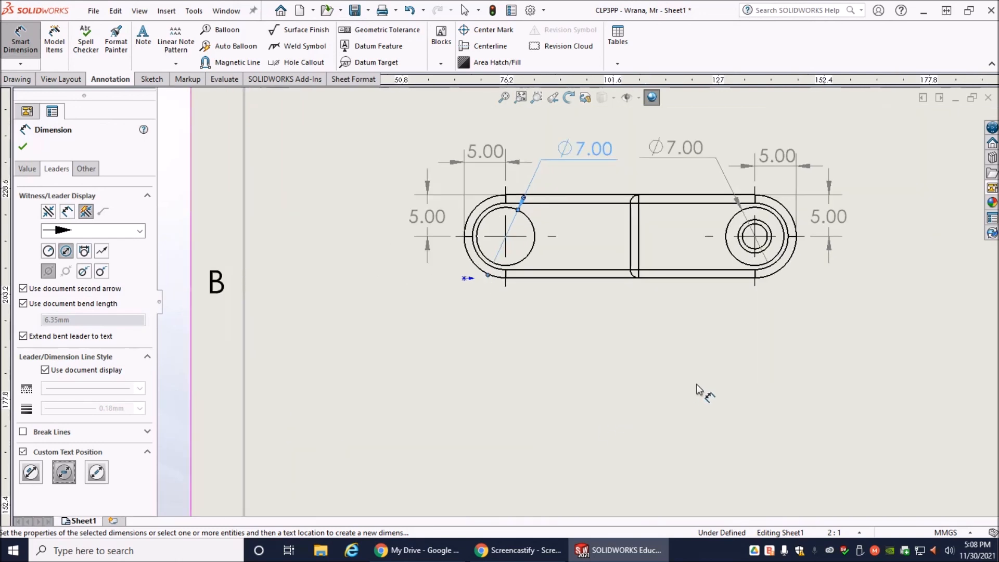
scroll(710, 396, up, 3)
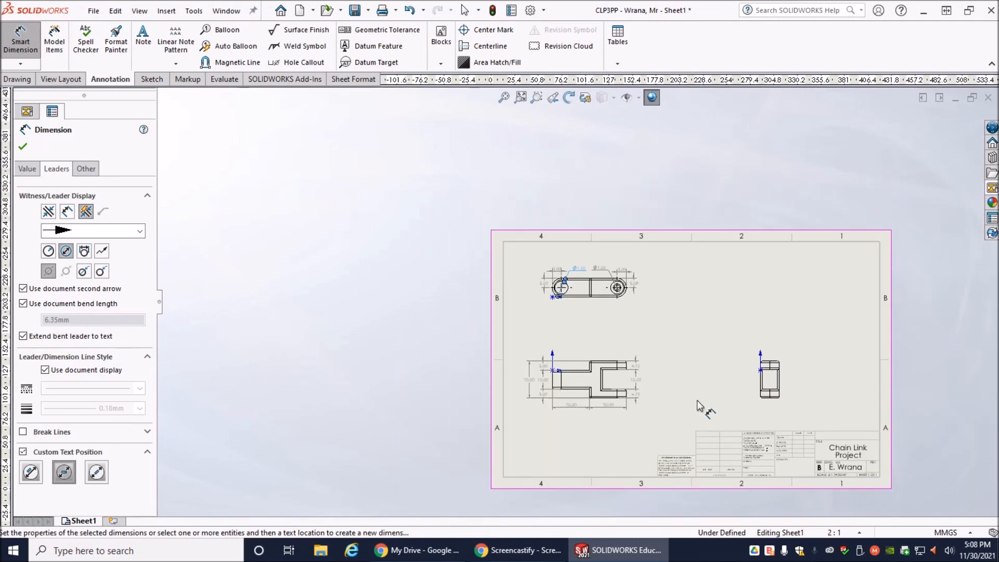
scroll(701, 405, down, 2)
scroll(700, 406, down, 1)
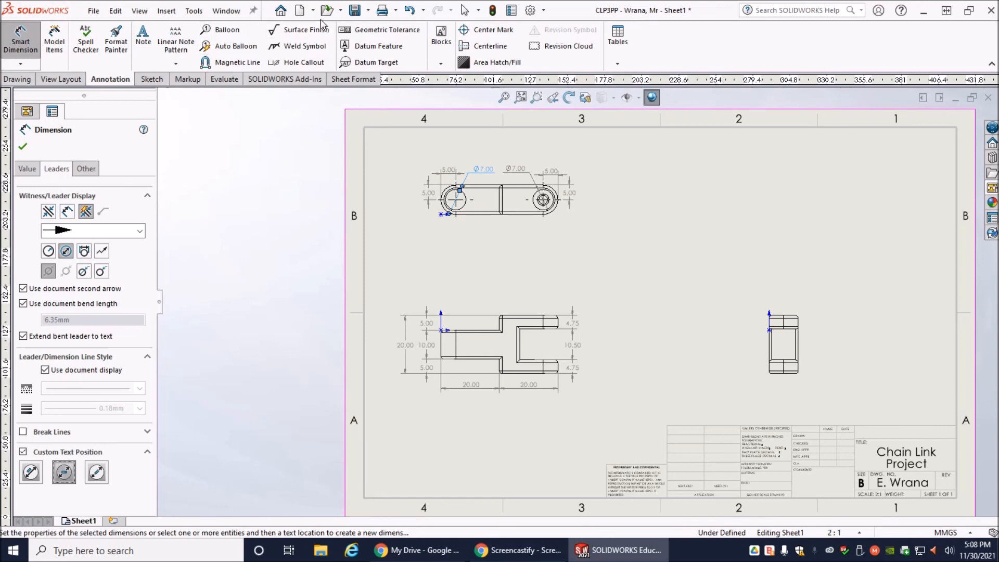
click(353, 12)
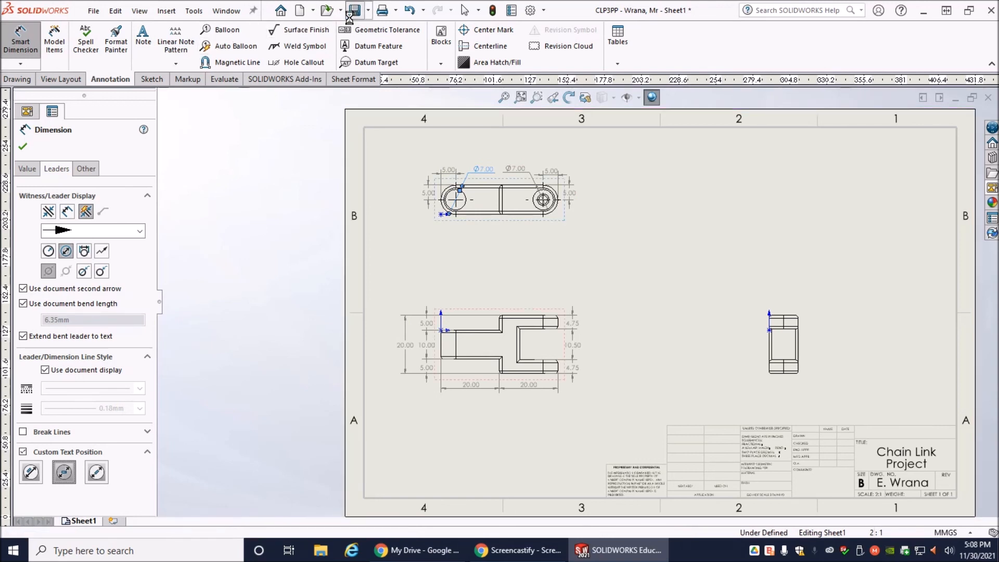